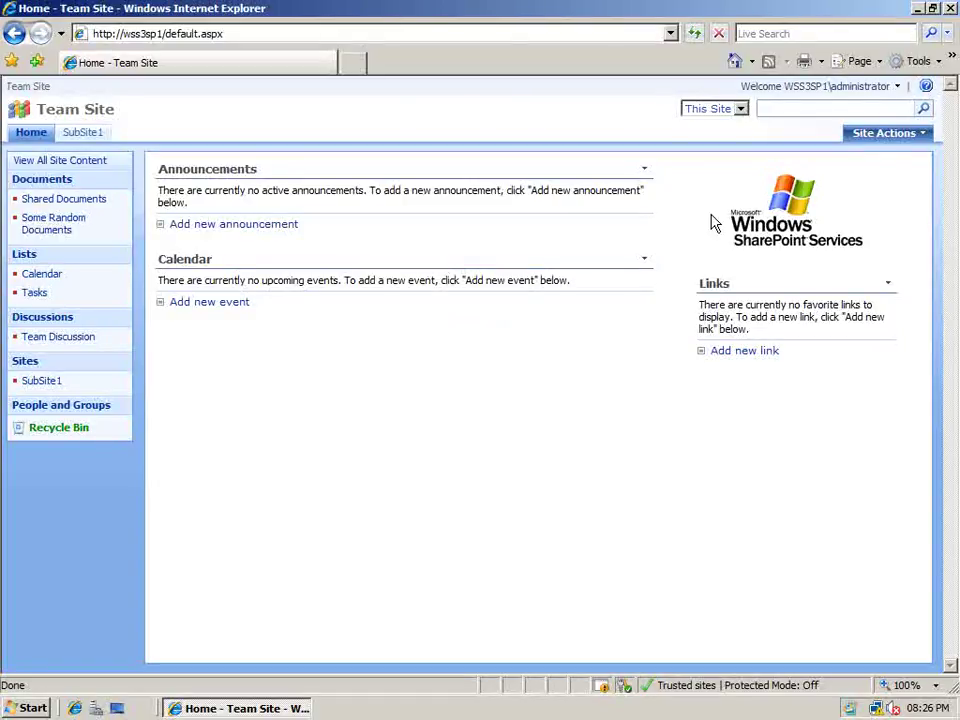
# - Create a wiki page library named "Company Knowledge Base" on the team site
pyautogui.click(876, 148)
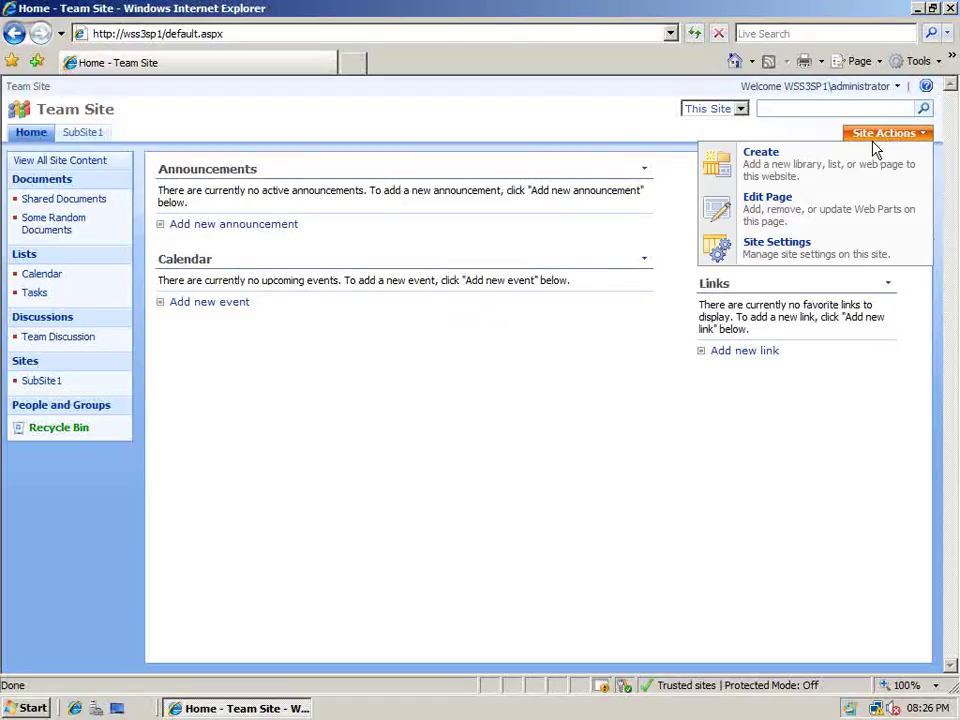
pyautogui.click(866, 155)
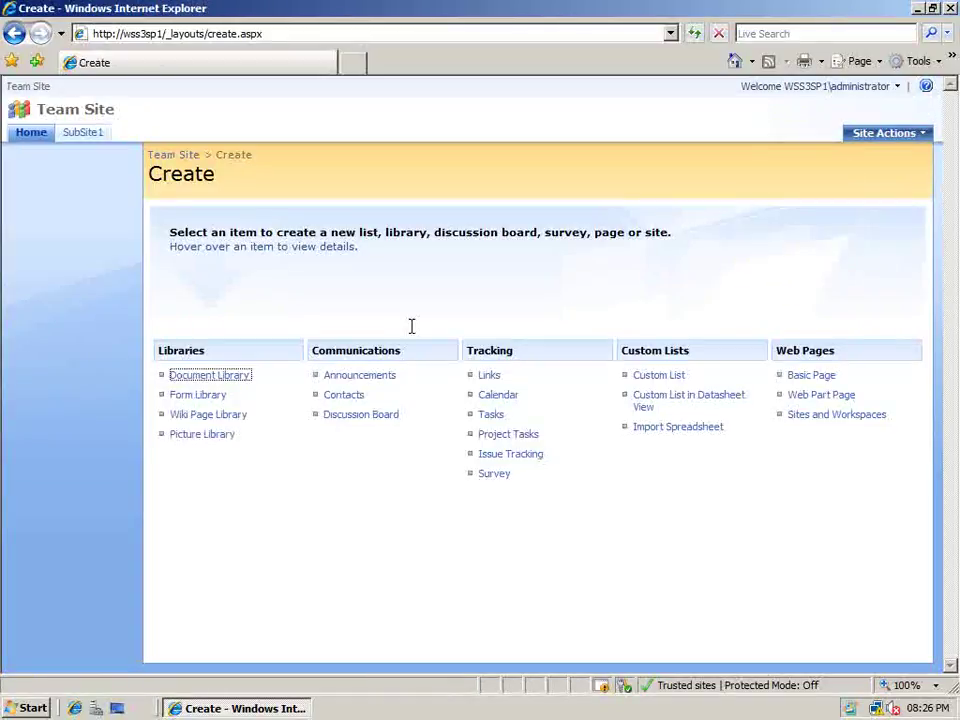
pyautogui.moveTo(228, 418)
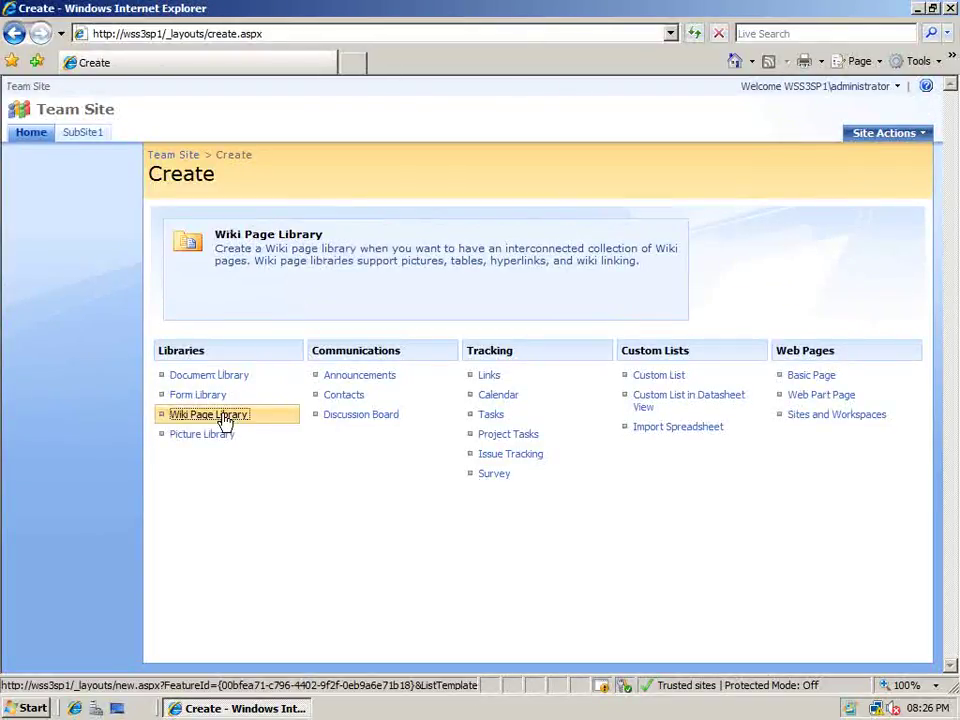
pyautogui.click(226, 418)
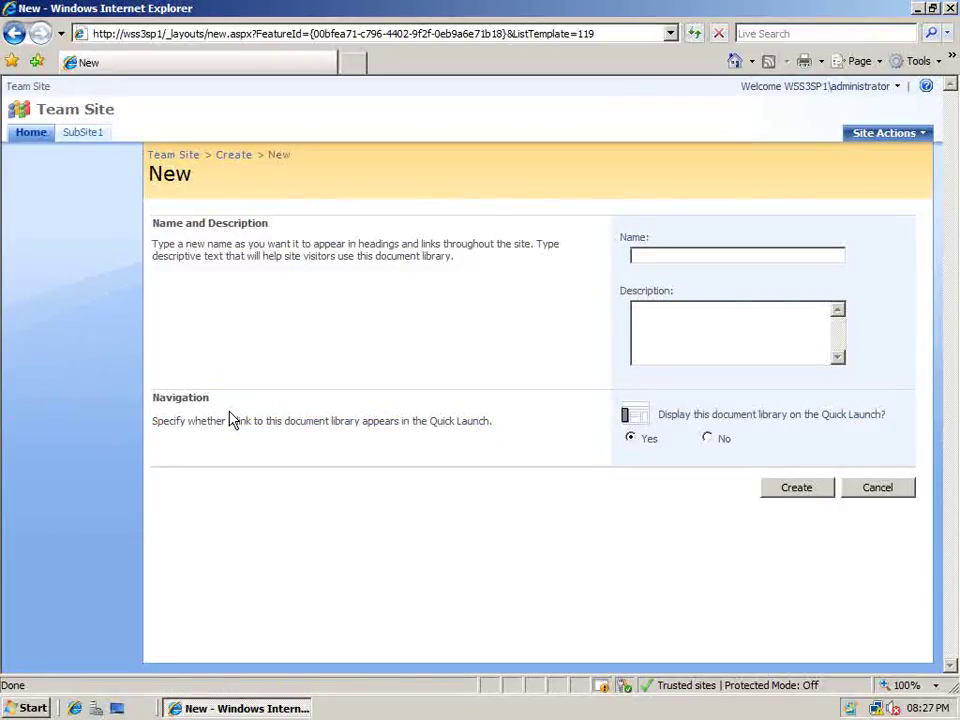
pyautogui.write('Company Knowled')
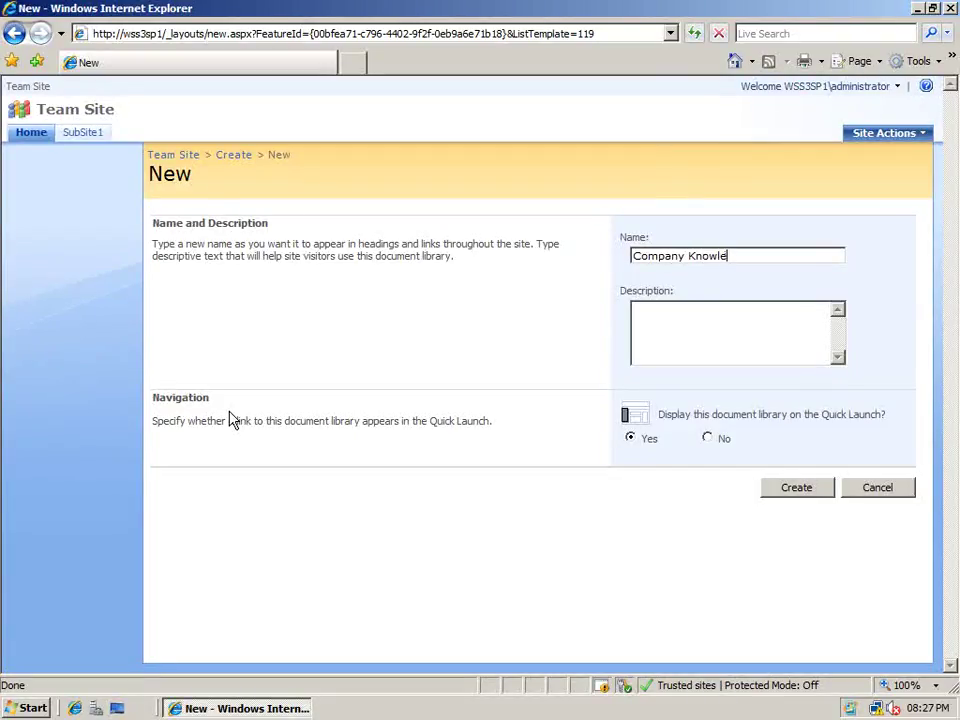
pyautogui.write('ge Base')
pyautogui.click(797, 489)
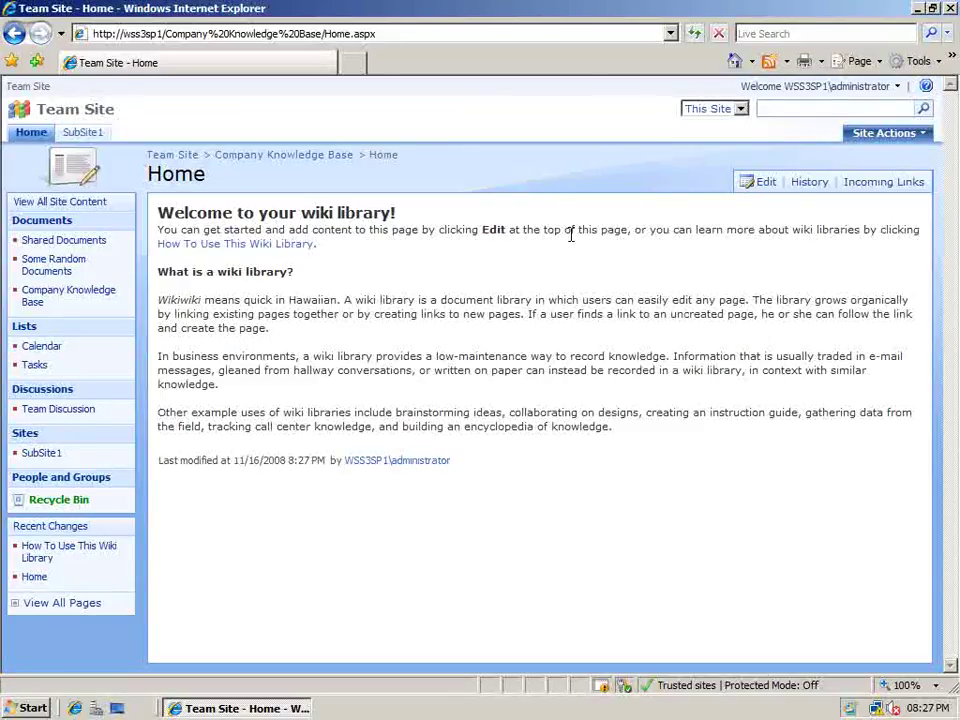
# - Edit the wiki's Home page and add the line "Some more info in this page" below the last paragraph
pyautogui.click(765, 183)
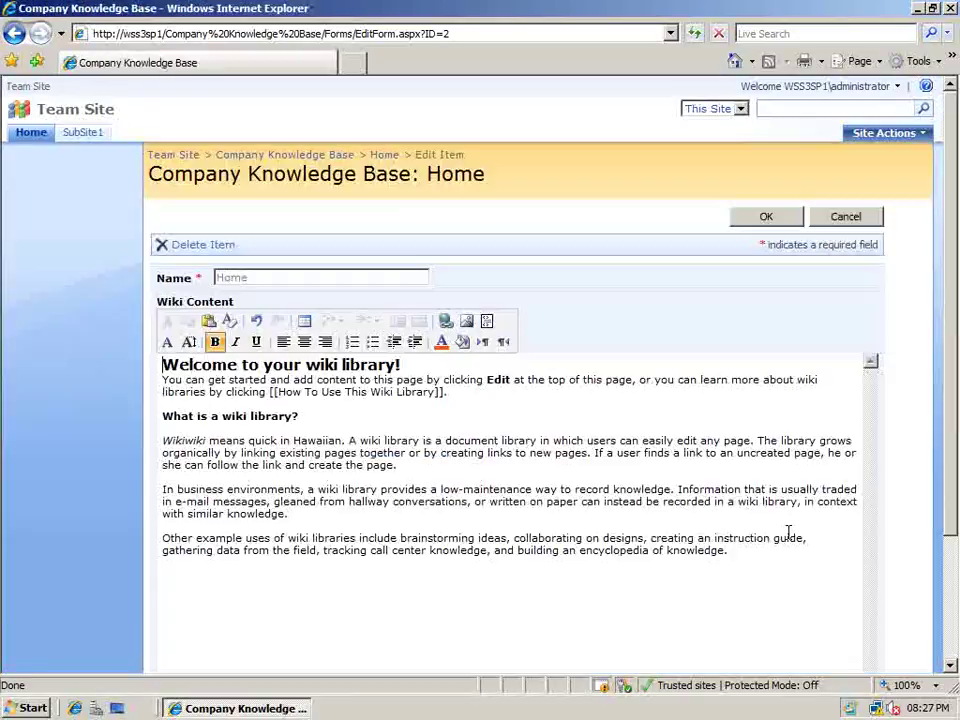
pyautogui.click(782, 566)
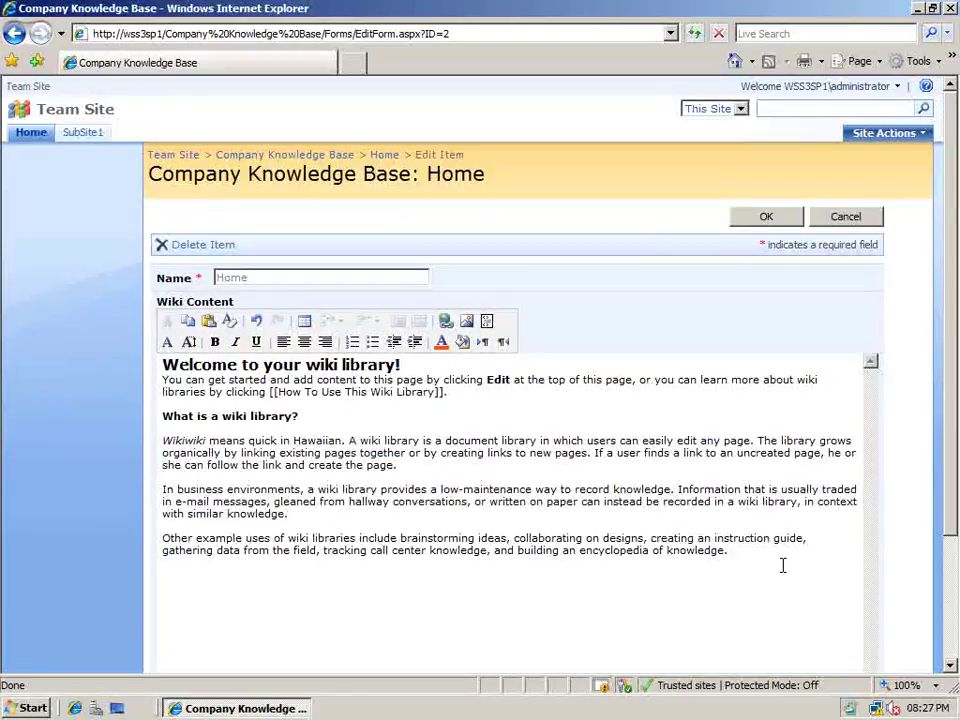
pyautogui.press('Return')
pyautogui.write('Some imore info in this page')
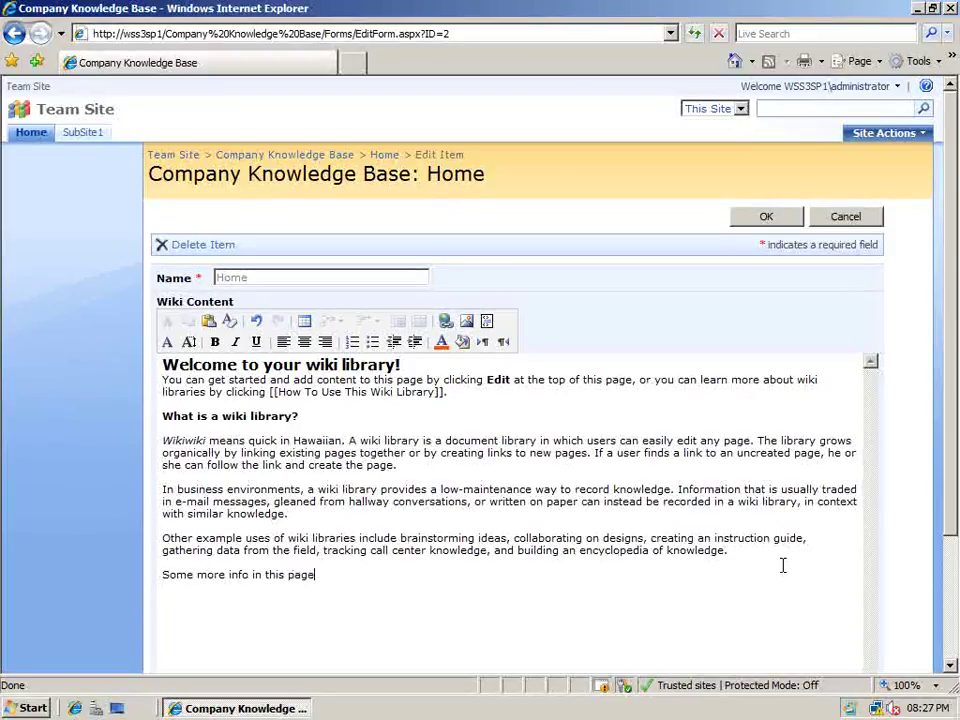
# - Make the word "more" in the added line bold and italic, and save the Home page
pyautogui.doubleClick(209, 575)
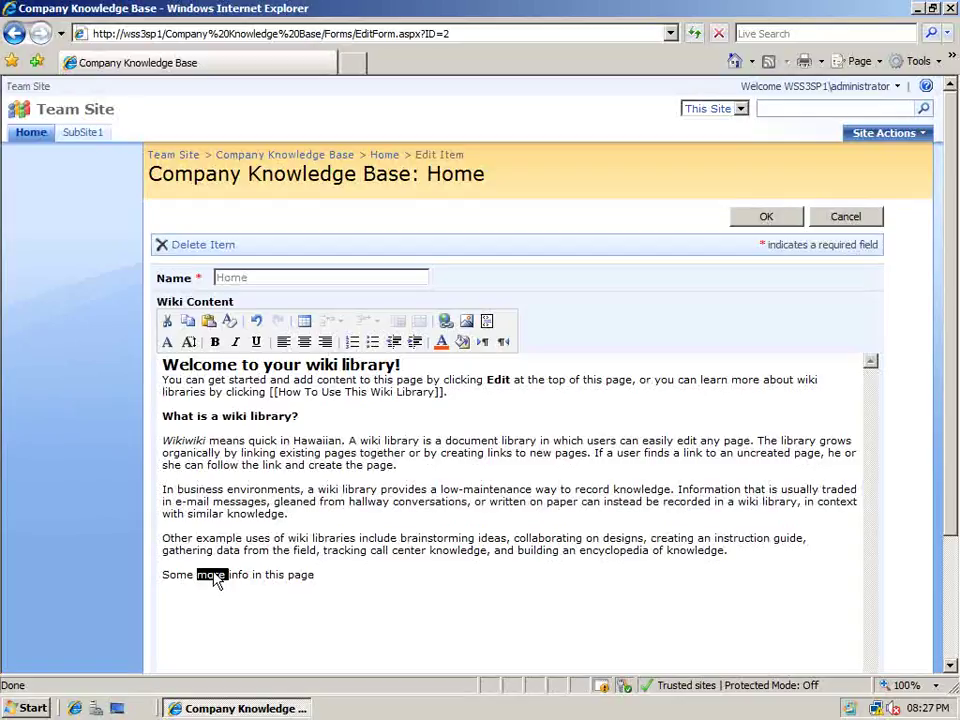
pyautogui.click(214, 342)
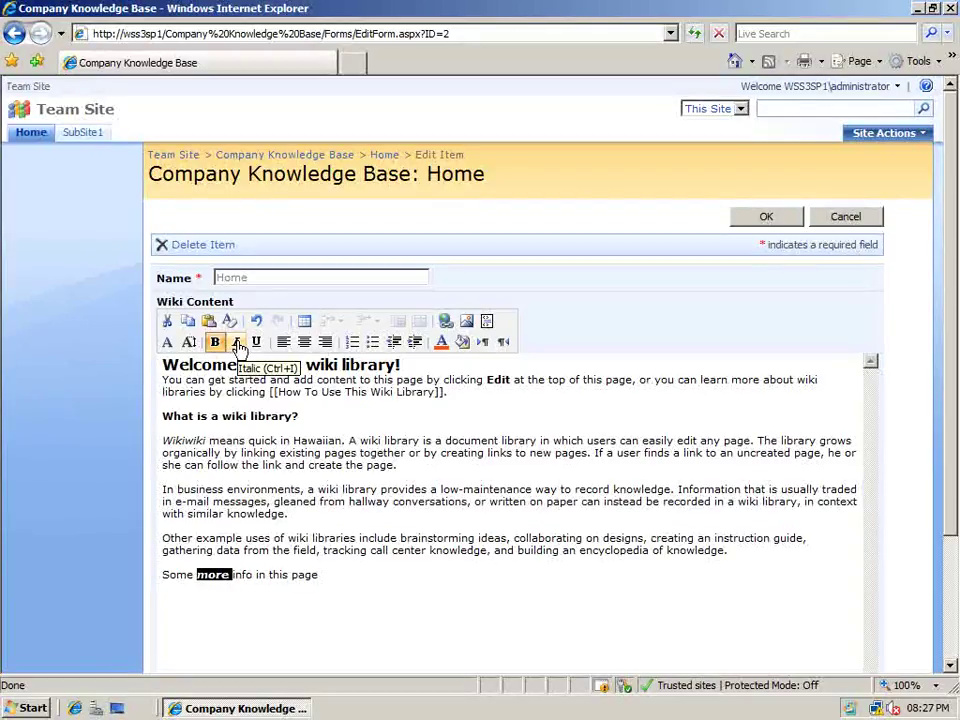
pyautogui.click(237, 343)
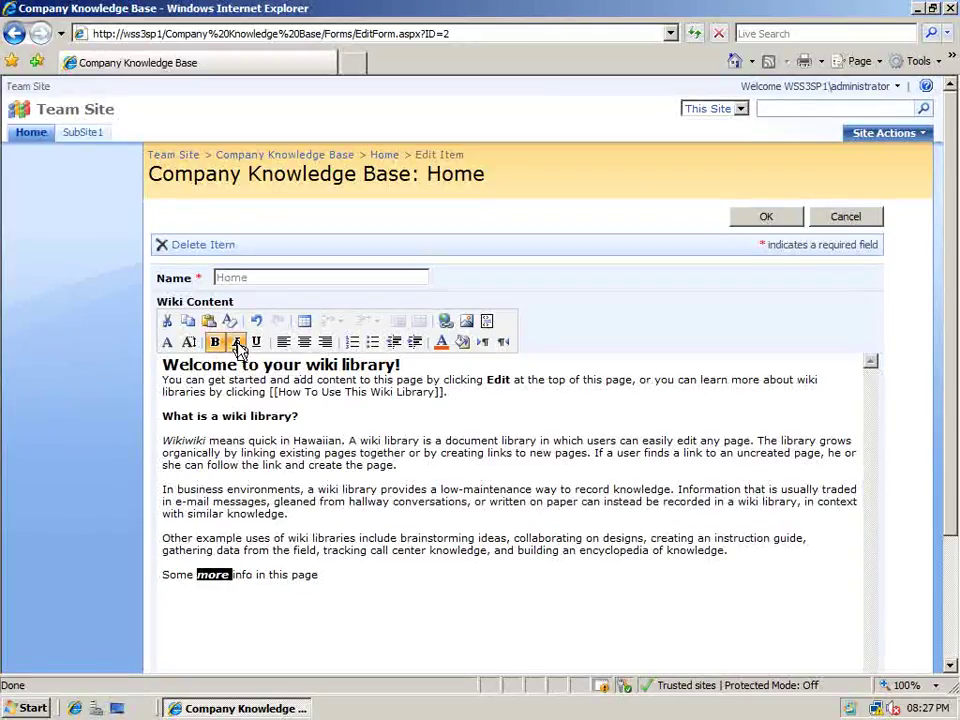
pyautogui.click(312, 392)
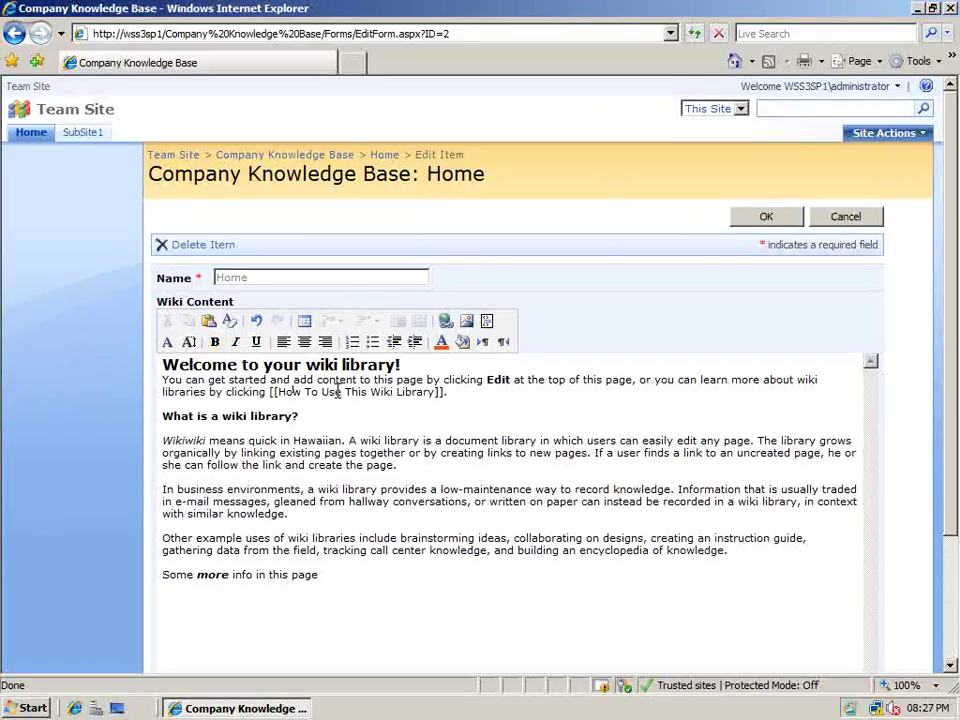
pyautogui.click(765, 217)
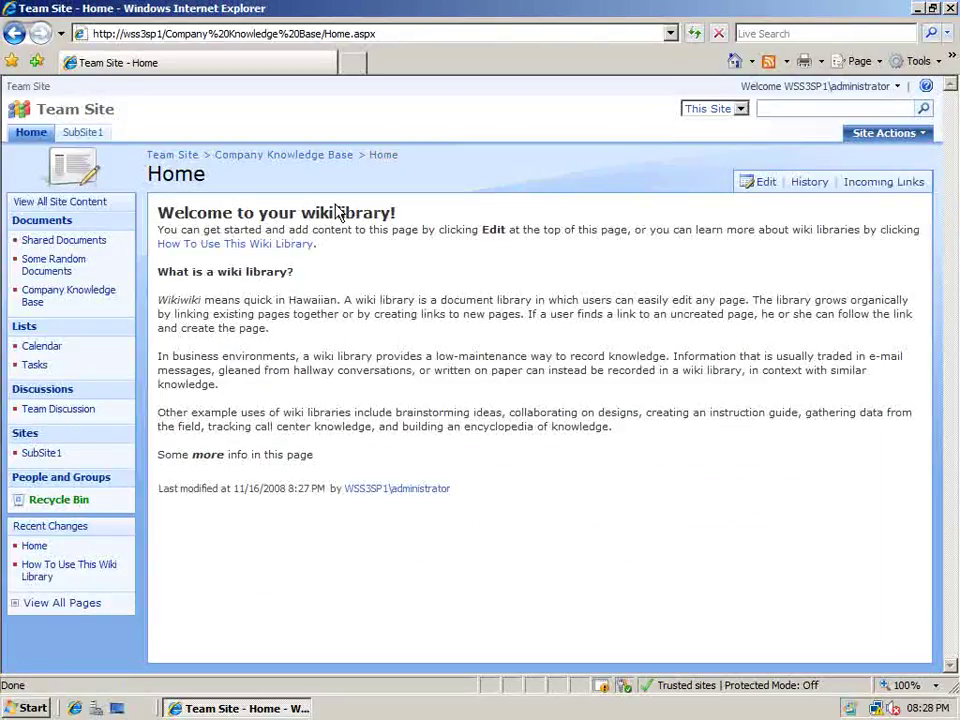
# - View the list of all pages in Company Knowledge Base and follow Home's link to the How To Use This Wiki Library page
pyautogui.click(333, 156)
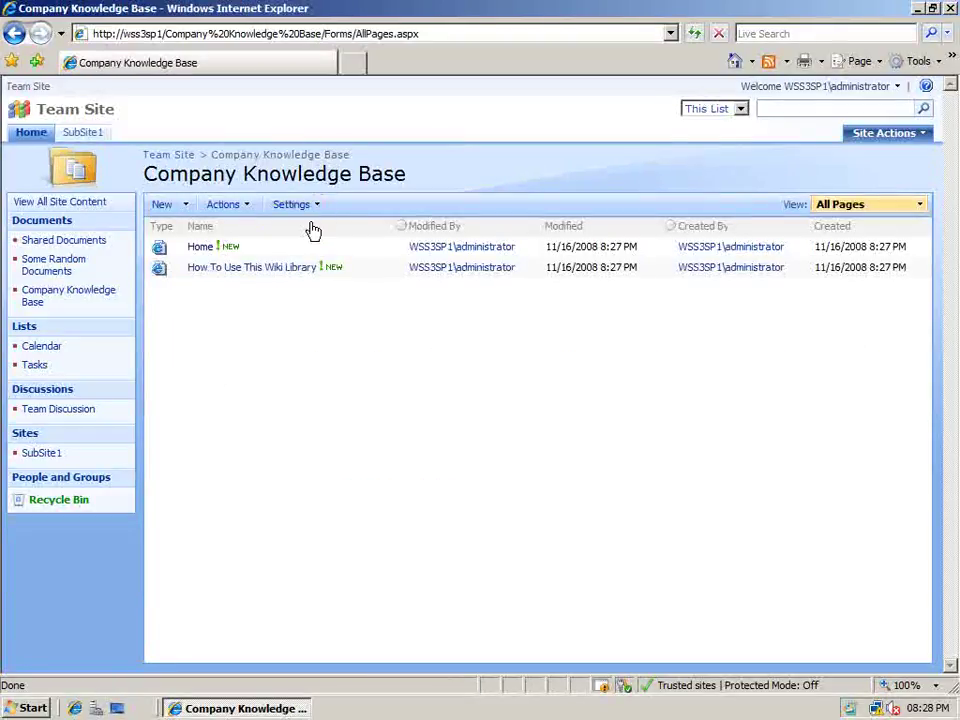
pyautogui.moveTo(298, 253)
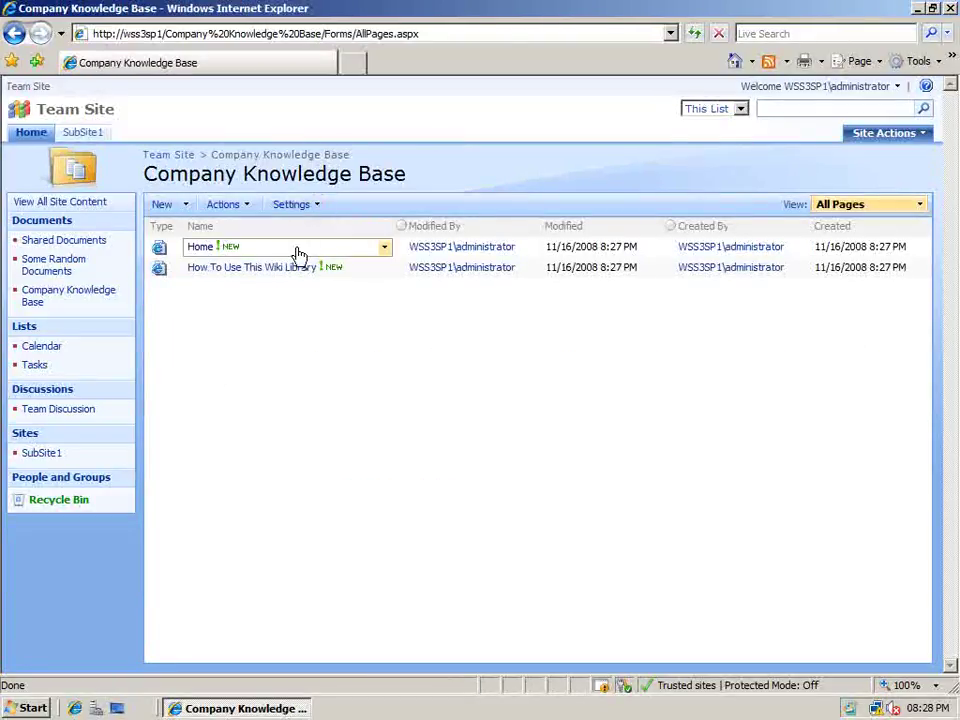
pyautogui.click(206, 250)
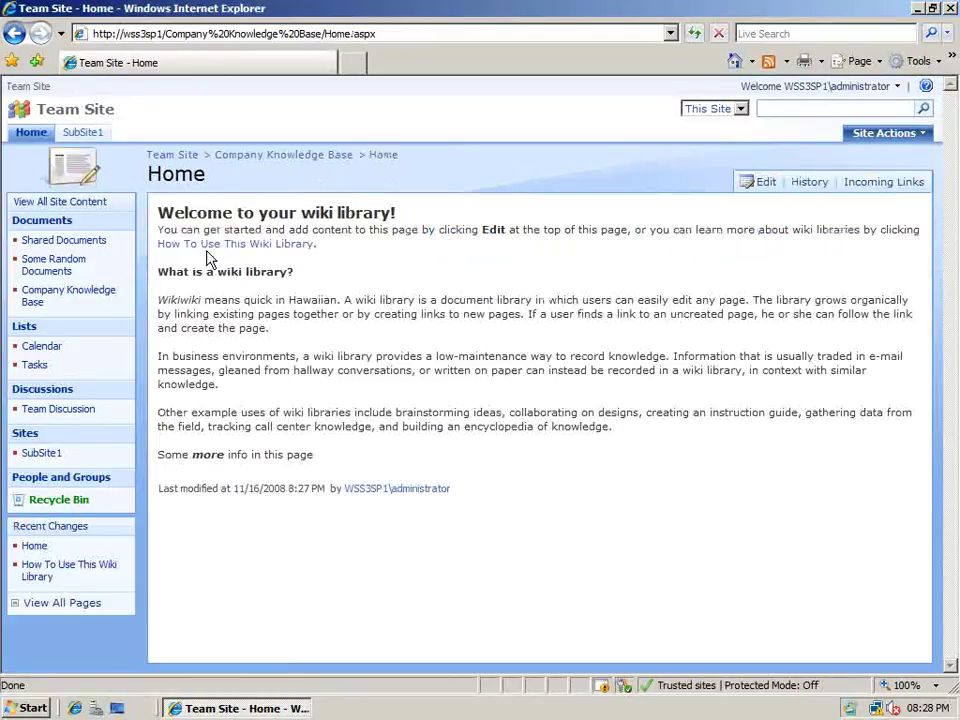
pyautogui.click(221, 247)
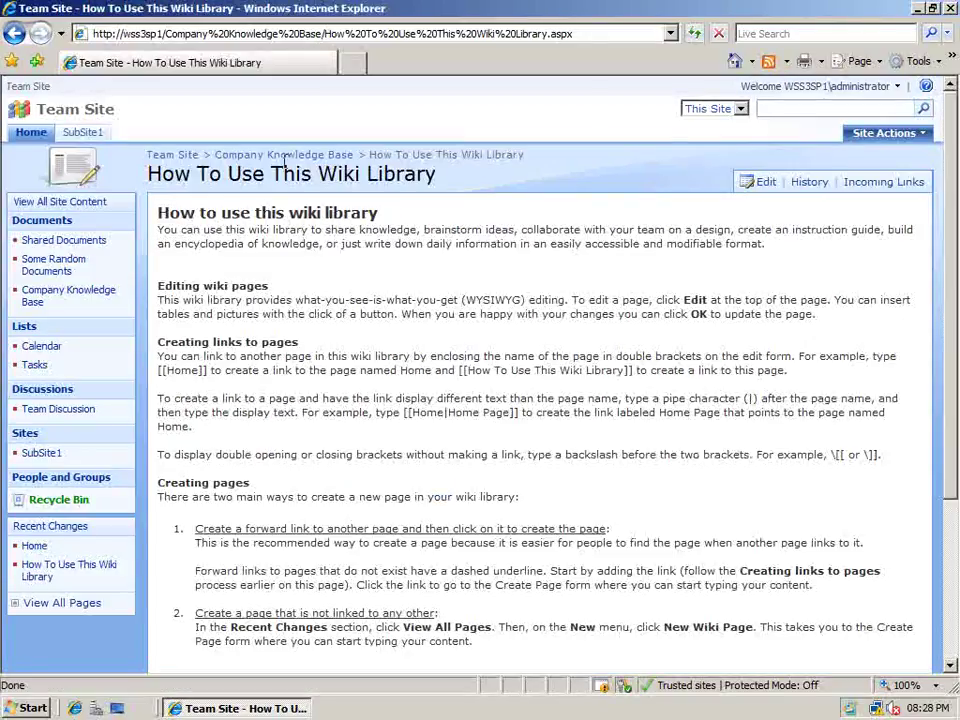
# - Add the wiki link [[more info]] on a new line at the end of the Home page and save it
pyautogui.click(100, 294)
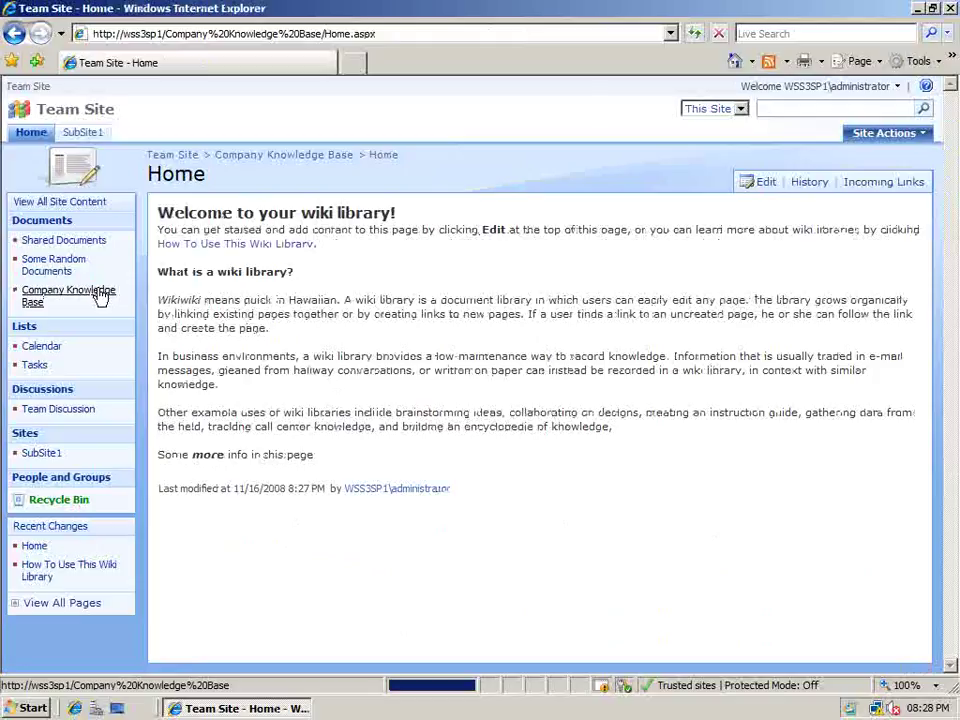
pyautogui.click(762, 184)
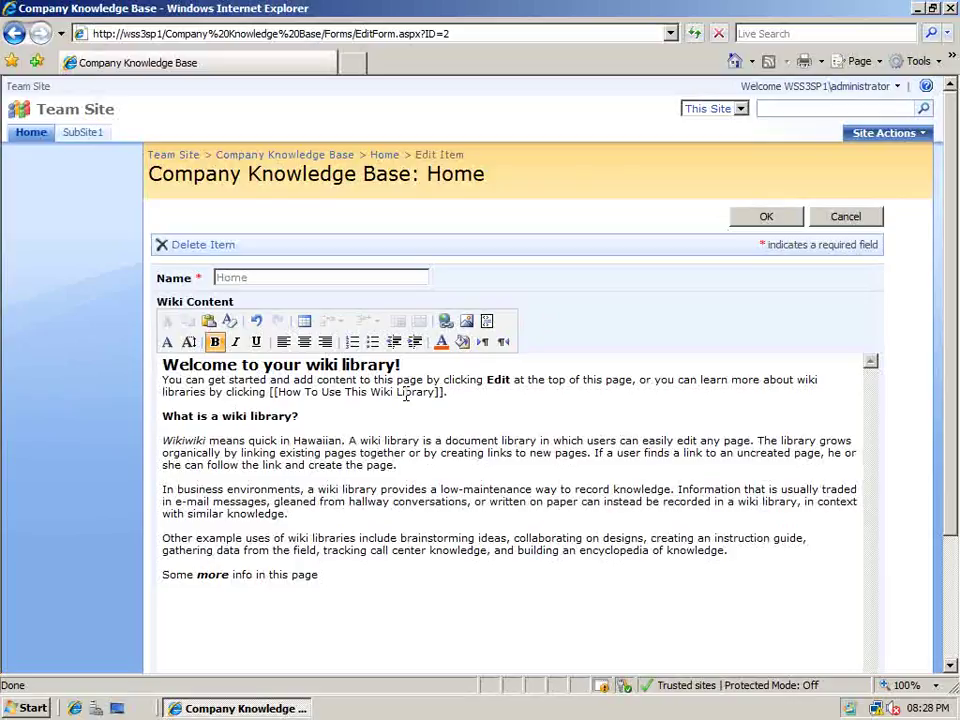
pyautogui.click(412, 573)
pyautogui.press('Return')
pyautogui.write('[[more info')
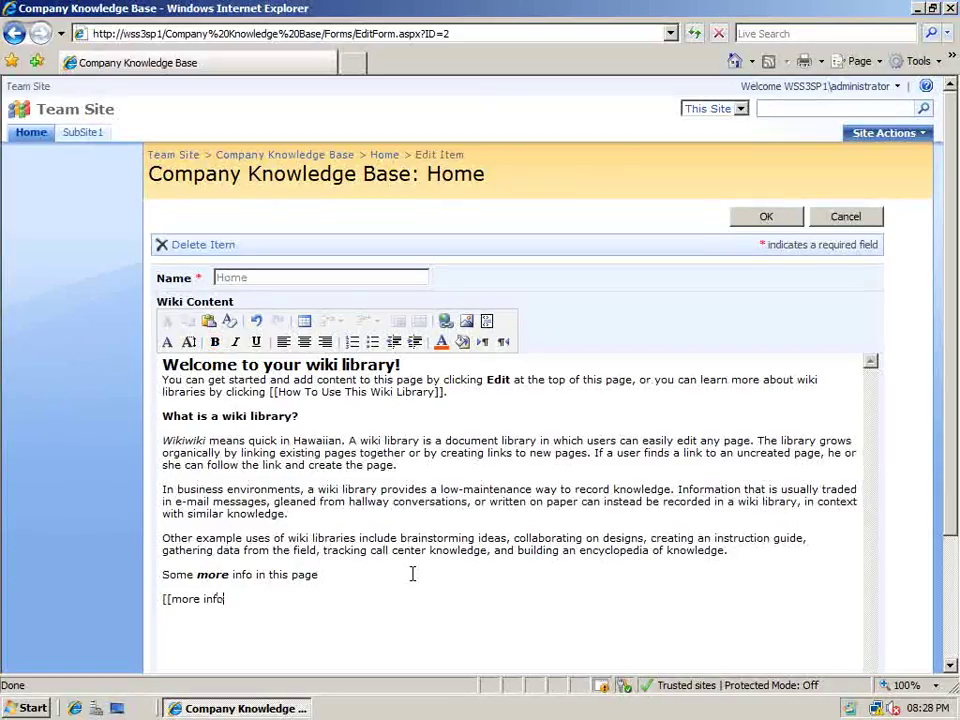
pyautogui.write(']]')
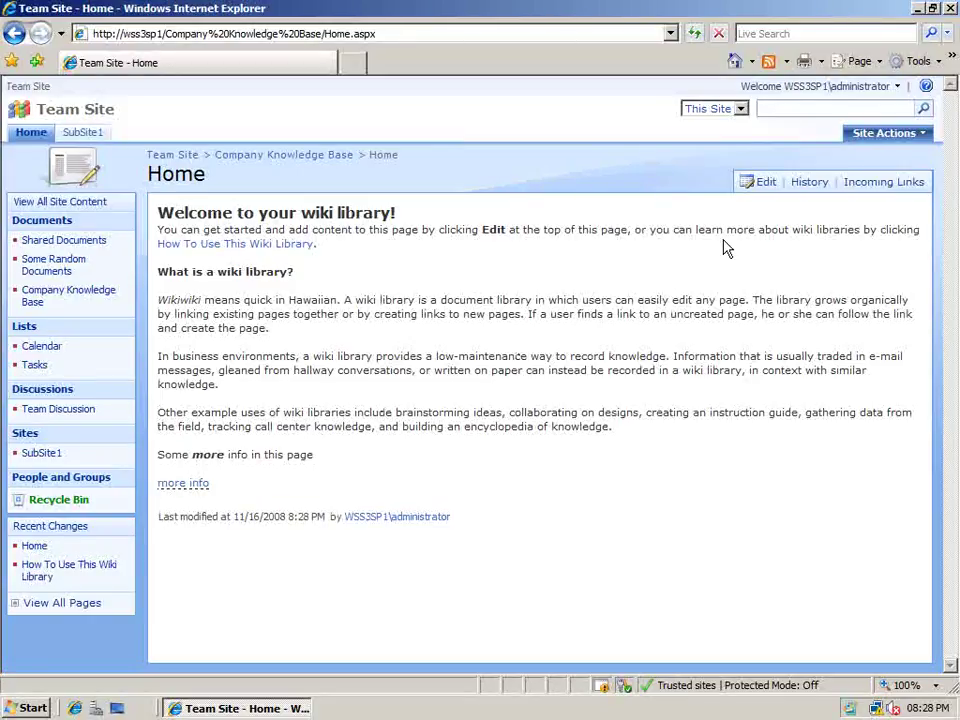
# - Append "or even [[more info level 2|Much More Info]]" after the more info link on the Home page and save it
pyautogui.click(760, 181)
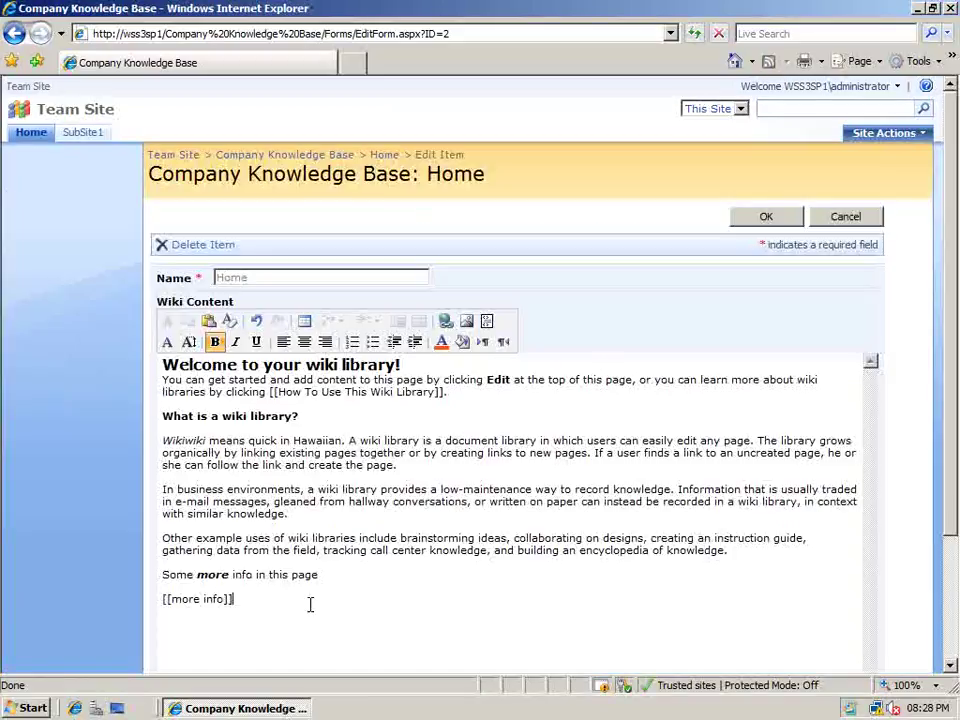
pyautogui.click(321, 598)
pyautogui.write('or e')
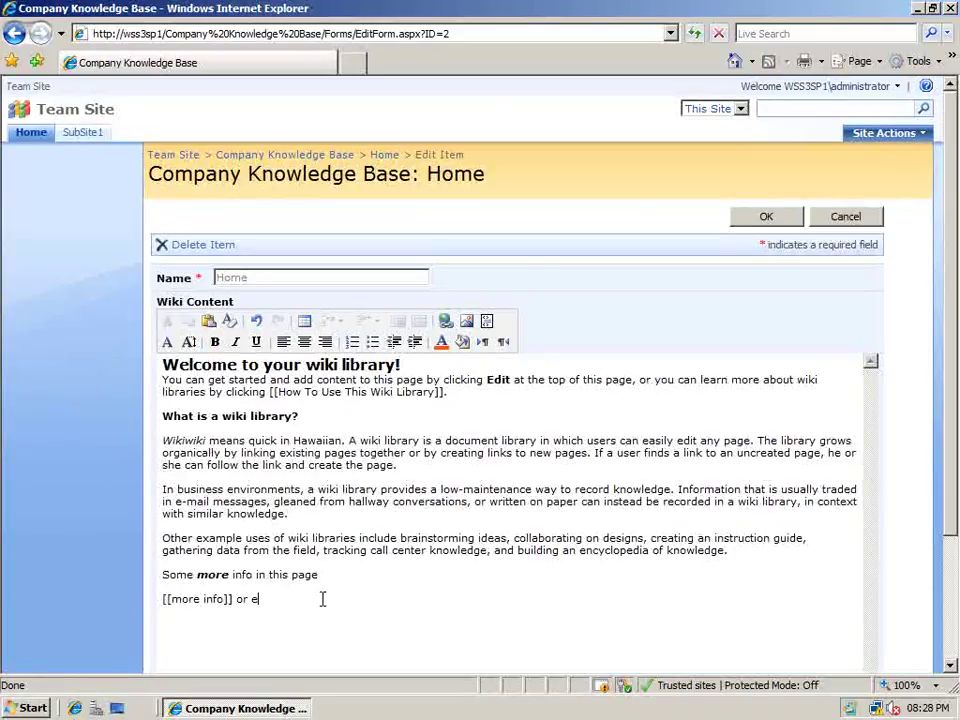
pyautogui.write('ven [[more info level 2|Much More')
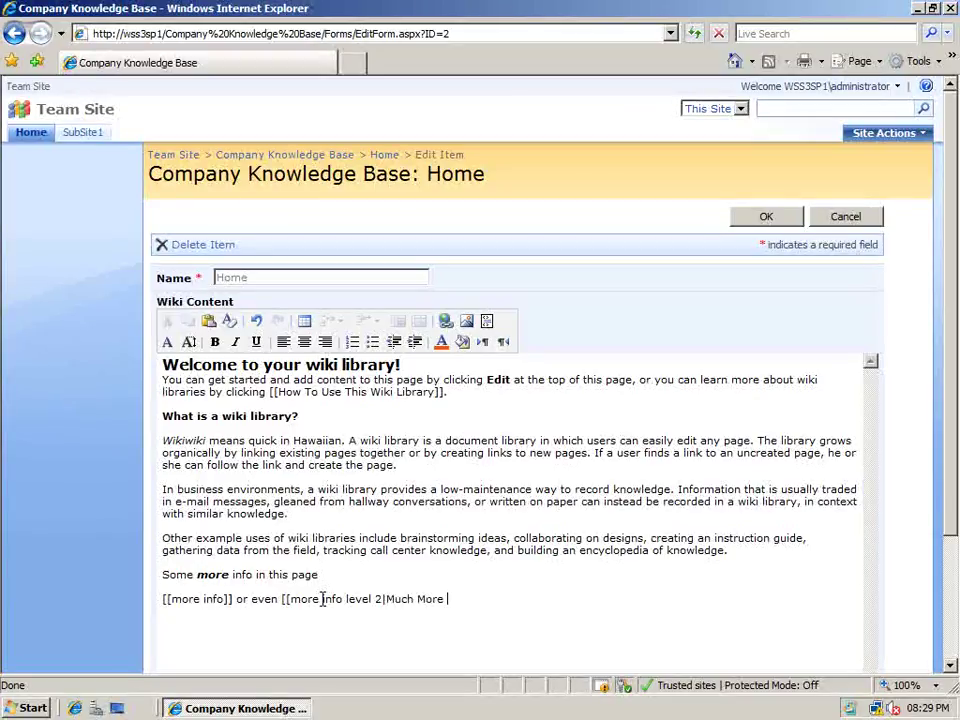
pyautogui.write('Info]]')
pyautogui.click(762, 222)
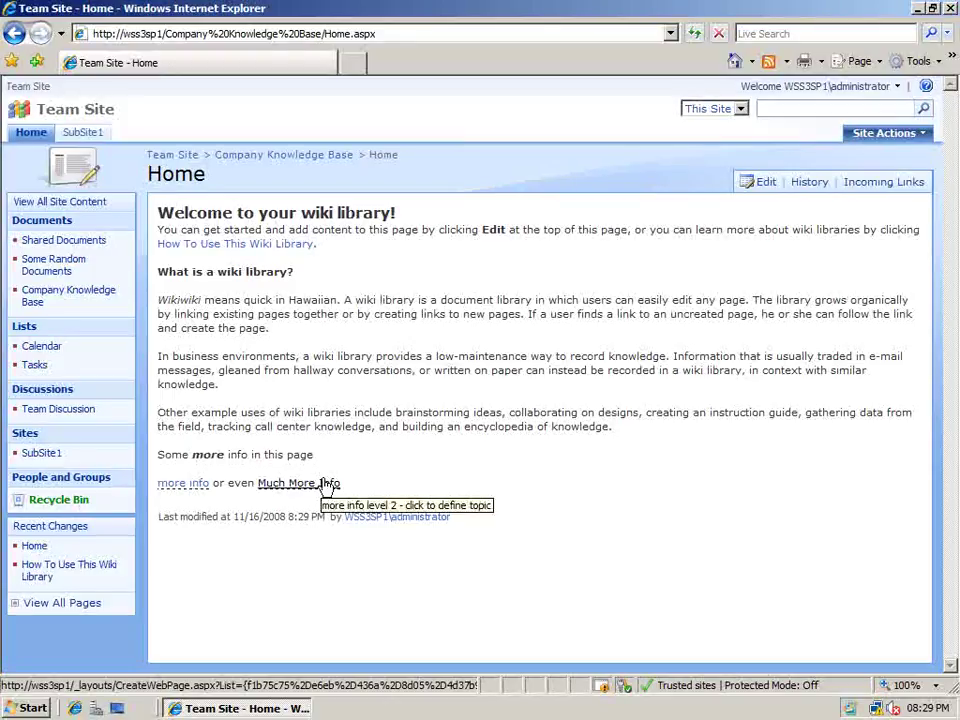
# - Create the missing "more info" page from its link with the text "Here is further info within the wiki"
pyautogui.click(199, 494)
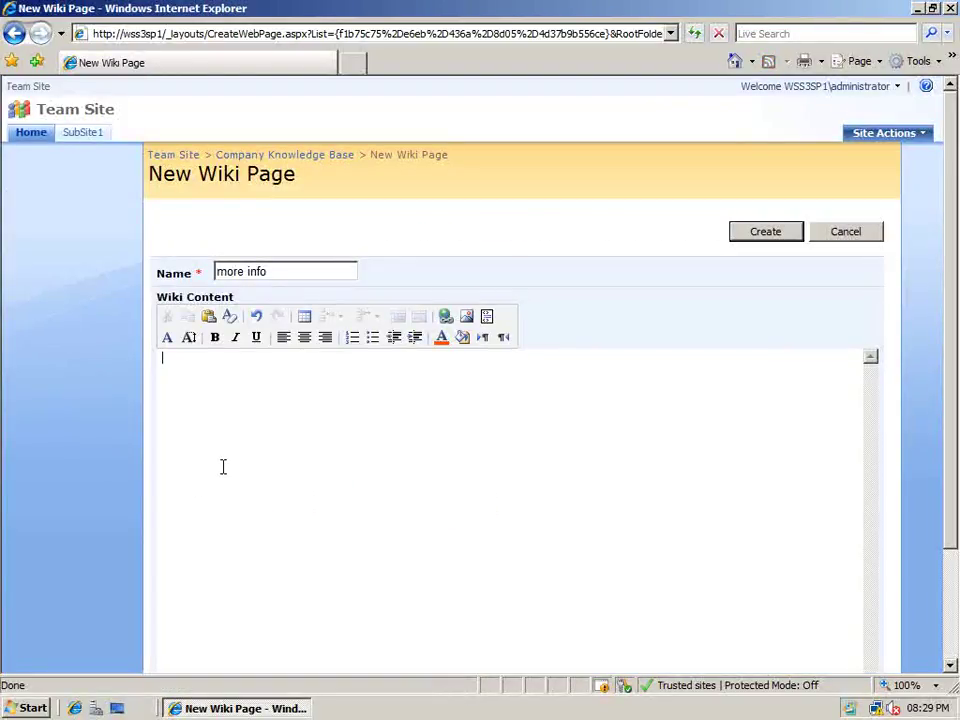
pyautogui.write('Here is ')
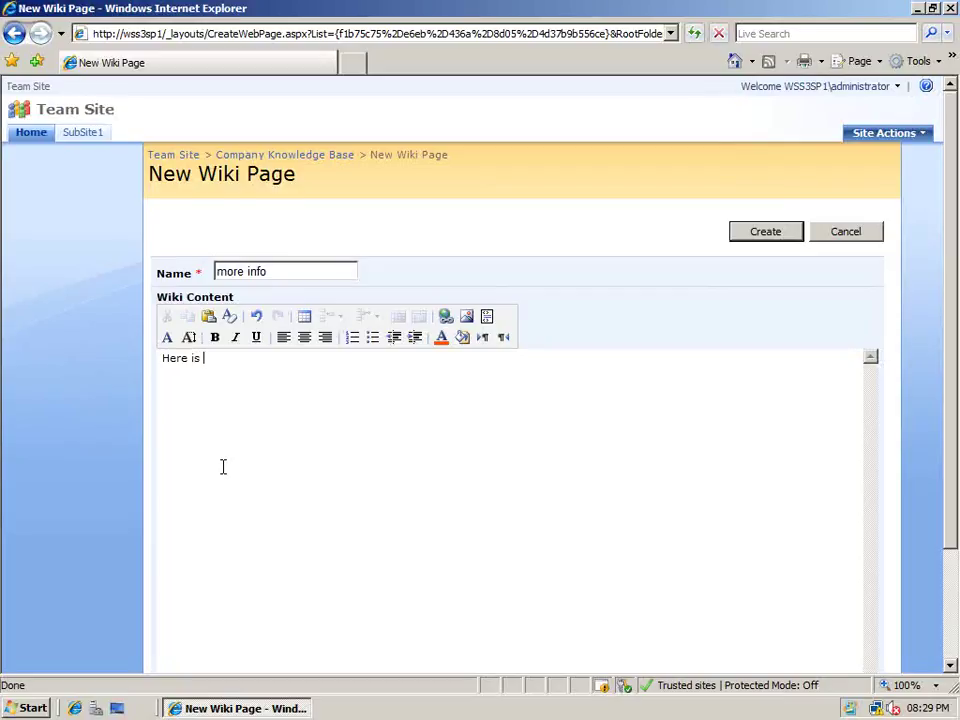
pyautogui.write('further info within the wikik')
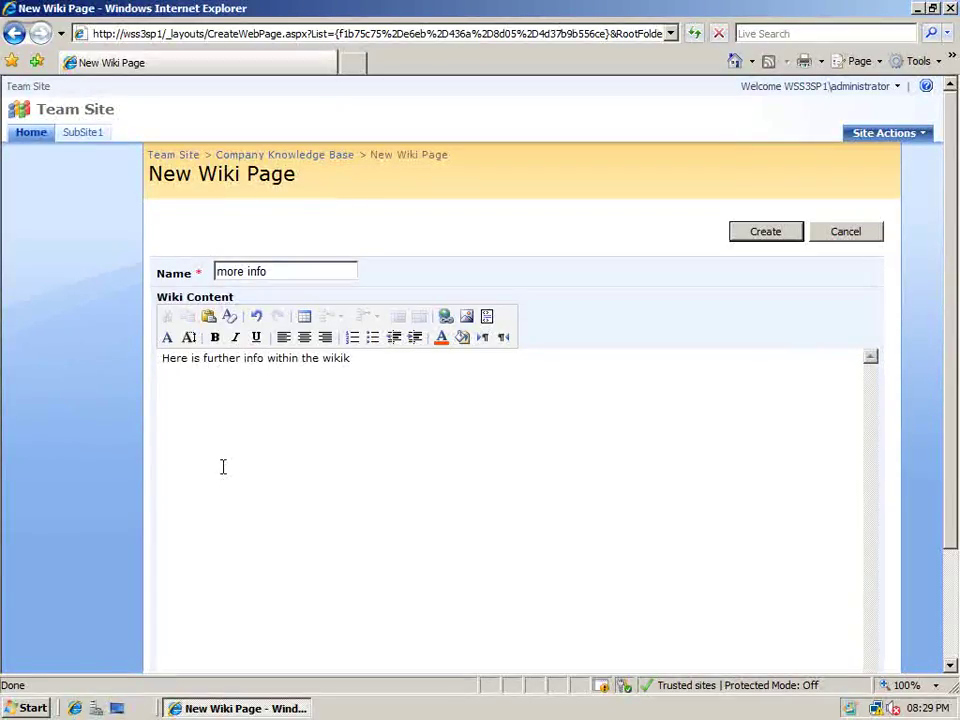
pyautogui.press('BackSpace')
pyautogui.click(743, 240)
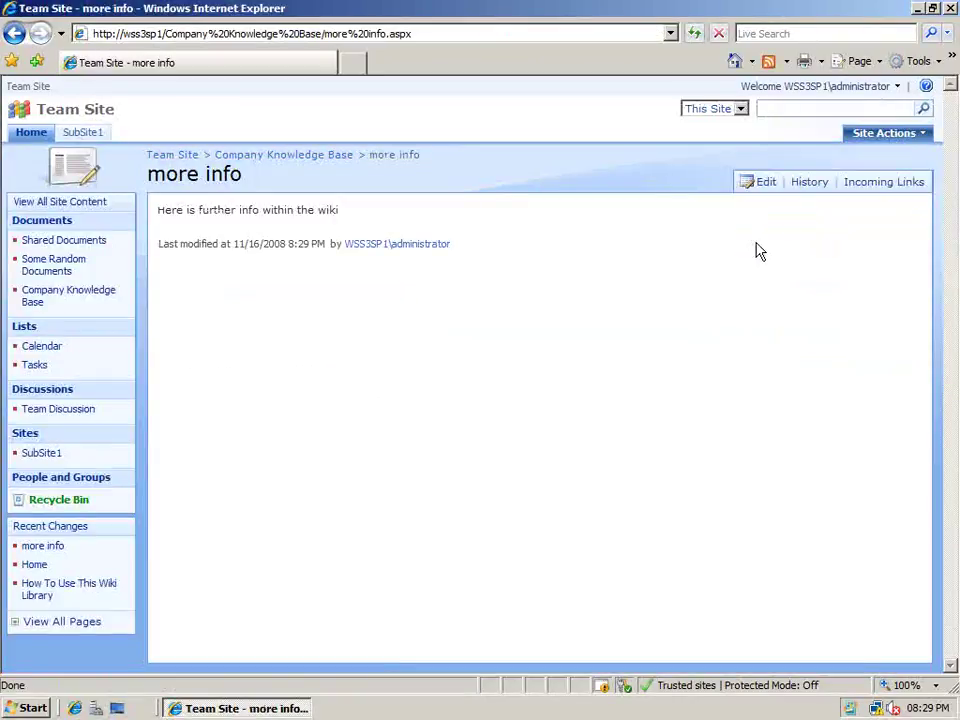
# - Remove the "Some more info in this page" line from the Company Knowledge Base Home page and save the page
pyautogui.click(334, 158)
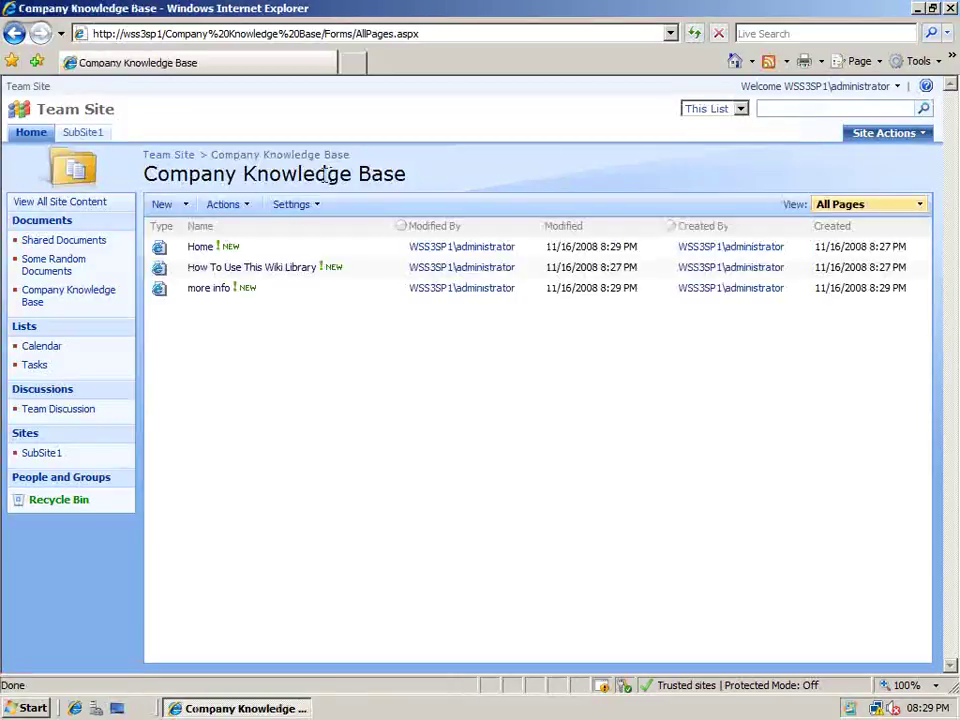
pyautogui.click(199, 248)
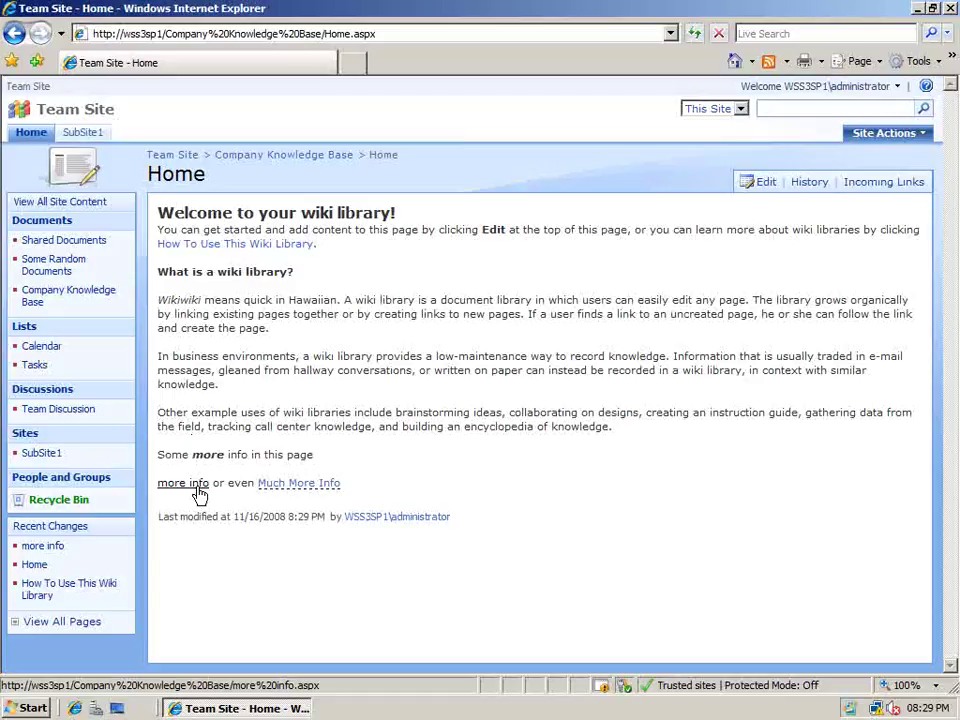
pyautogui.click(756, 188)
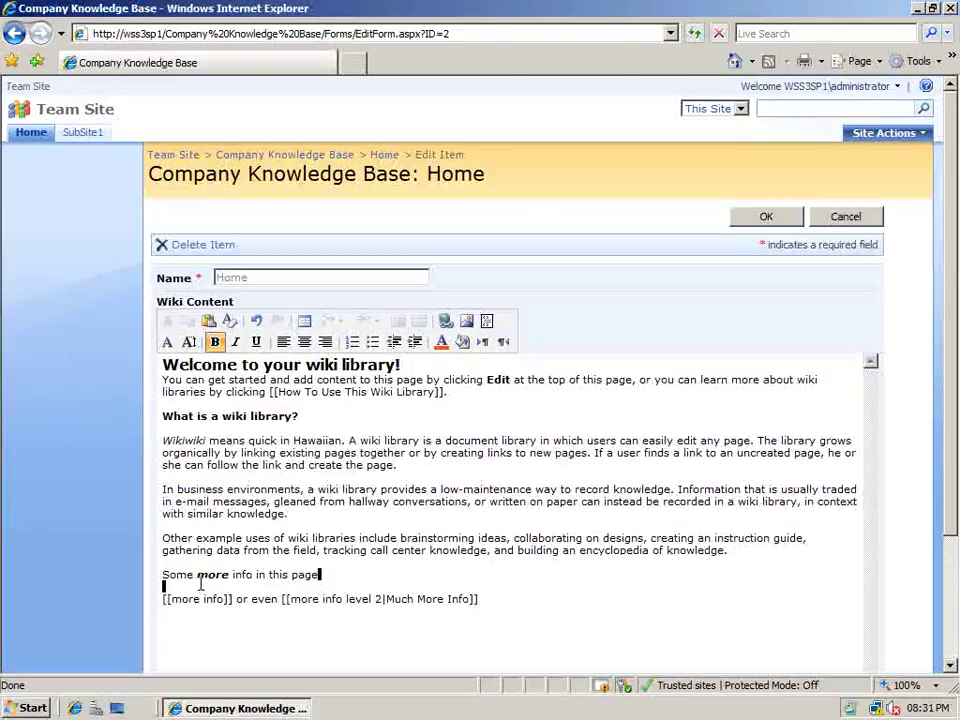
pyautogui.tripleClick(163, 578)
pyautogui.press('Delete')
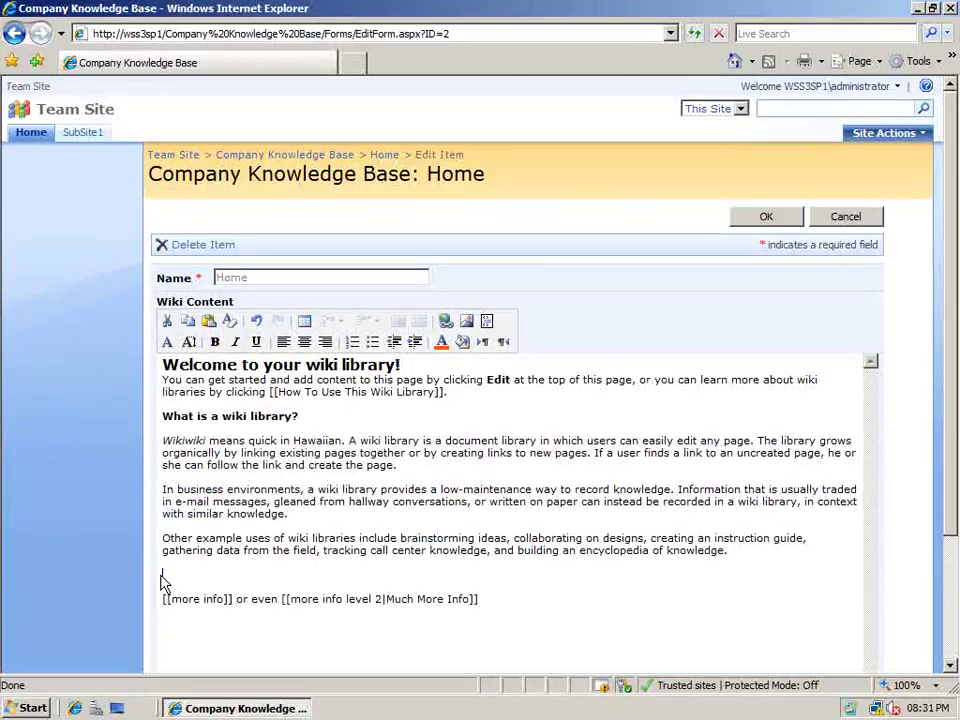
pyautogui.press('BackSpace')
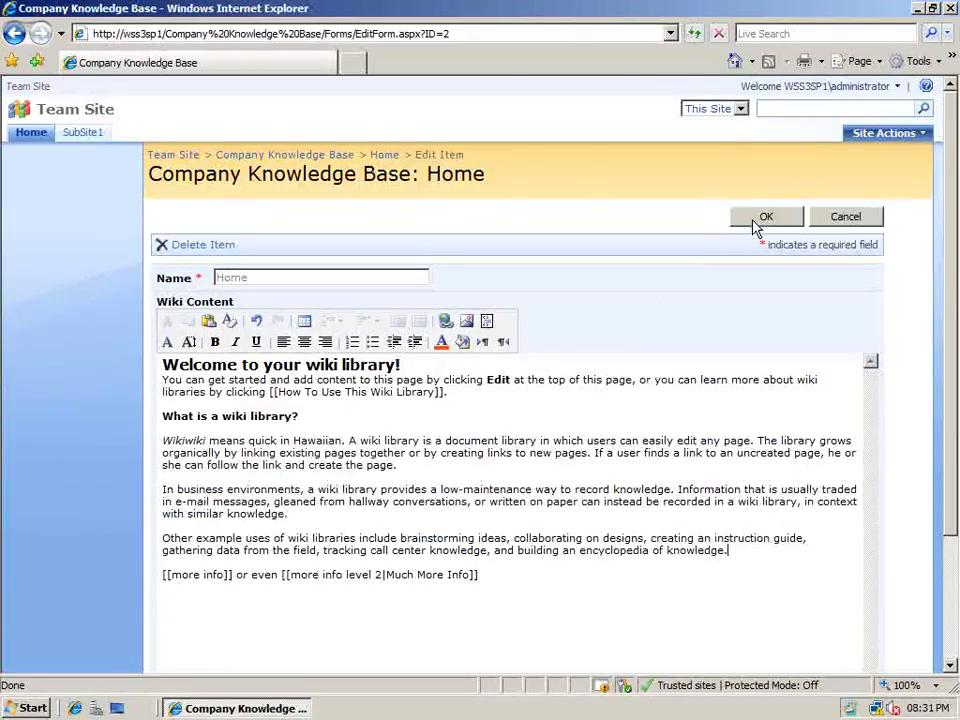
pyautogui.click(763, 217)
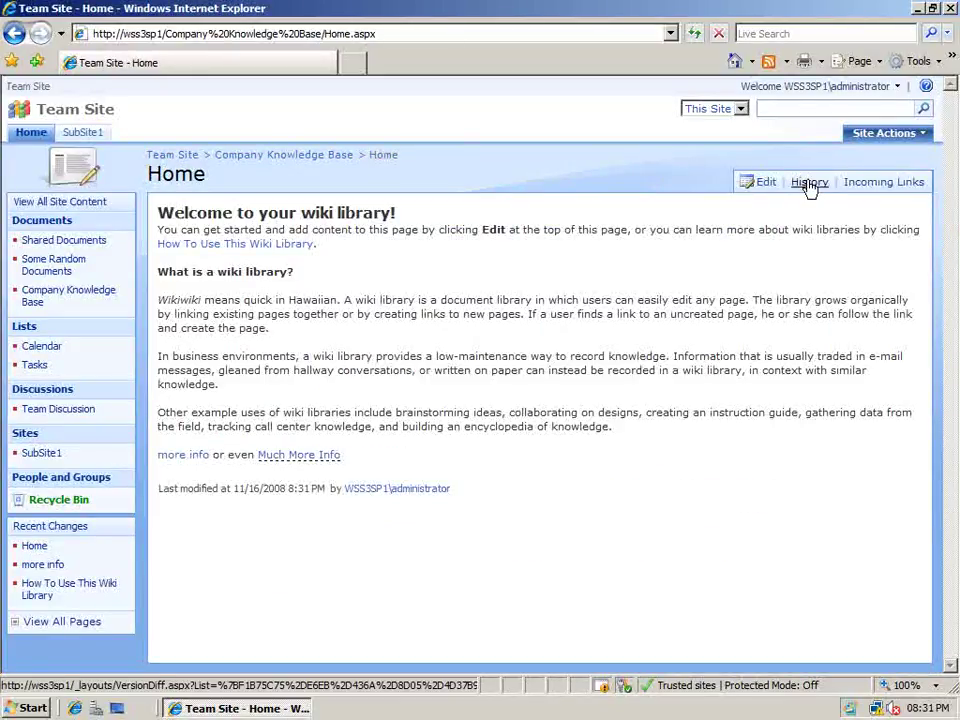
# - Review earlier versions in the Home page's history and restore version 4.0 as the current version
pyautogui.click(810, 186)
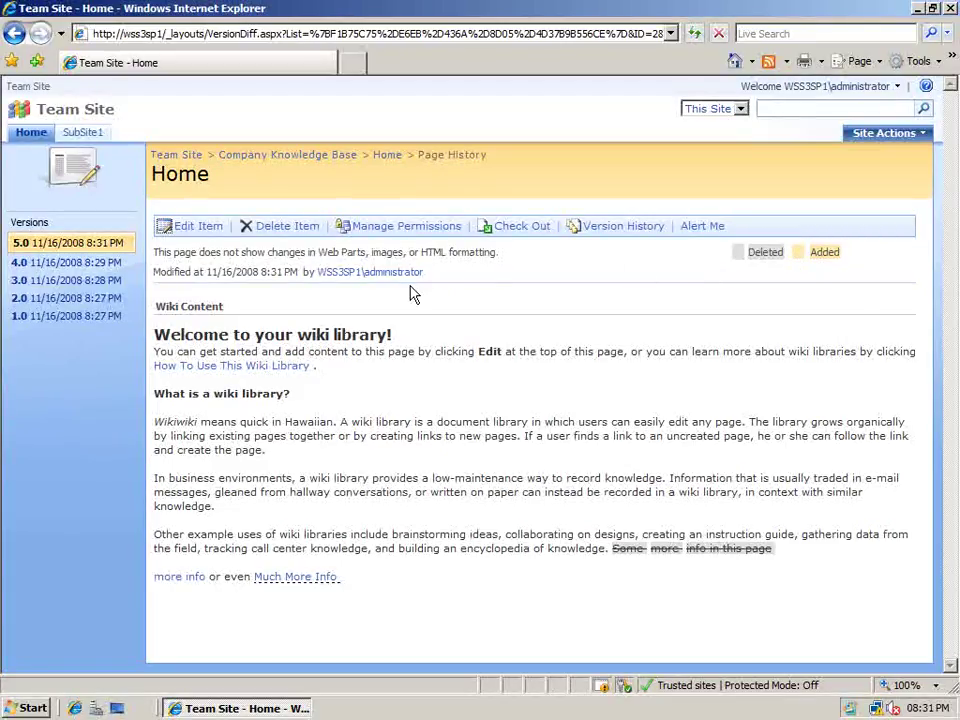
pyautogui.click(94, 264)
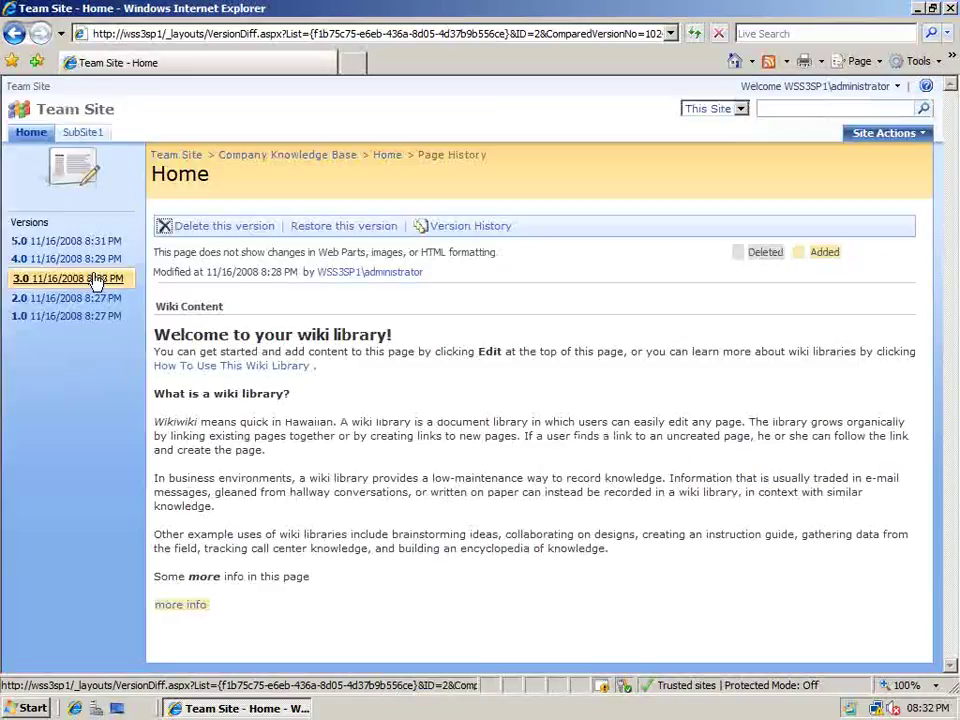
pyautogui.click(112, 261)
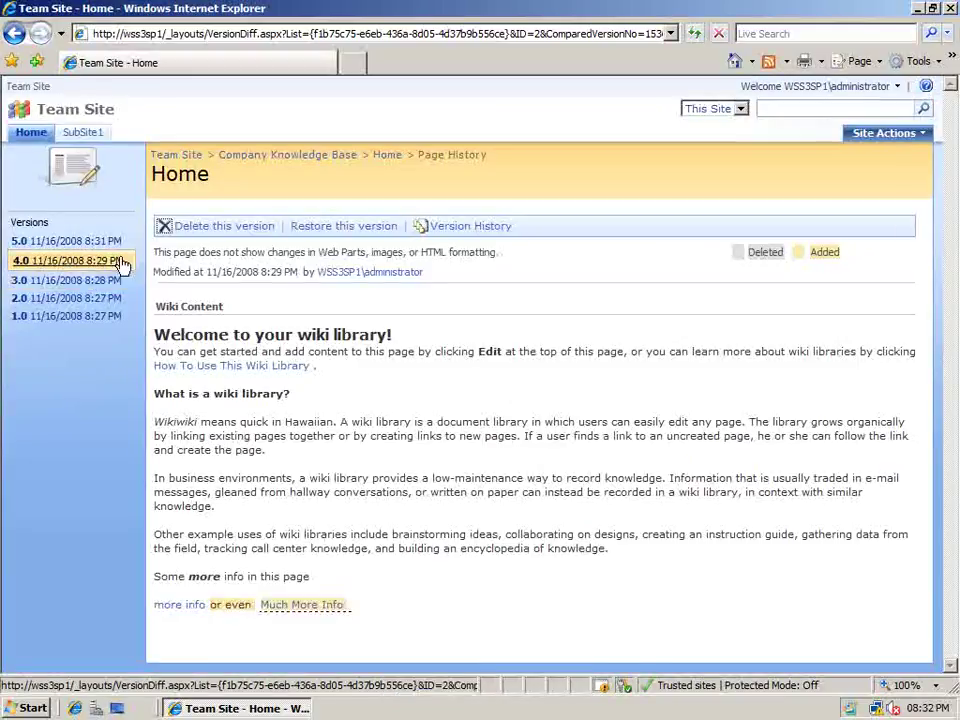
pyautogui.click(324, 229)
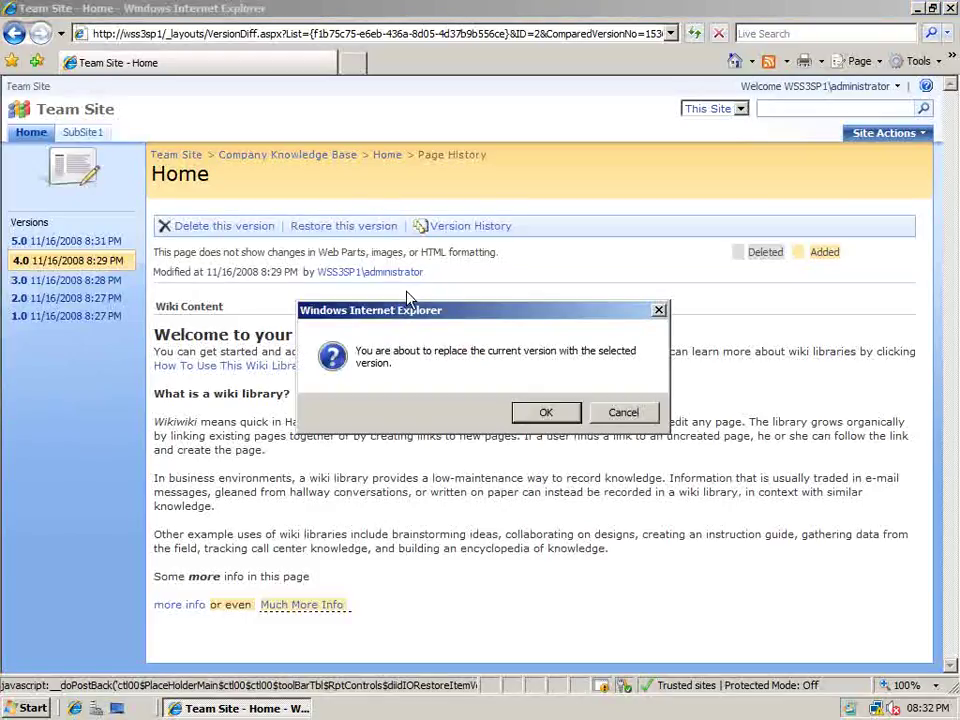
pyautogui.click(544, 413)
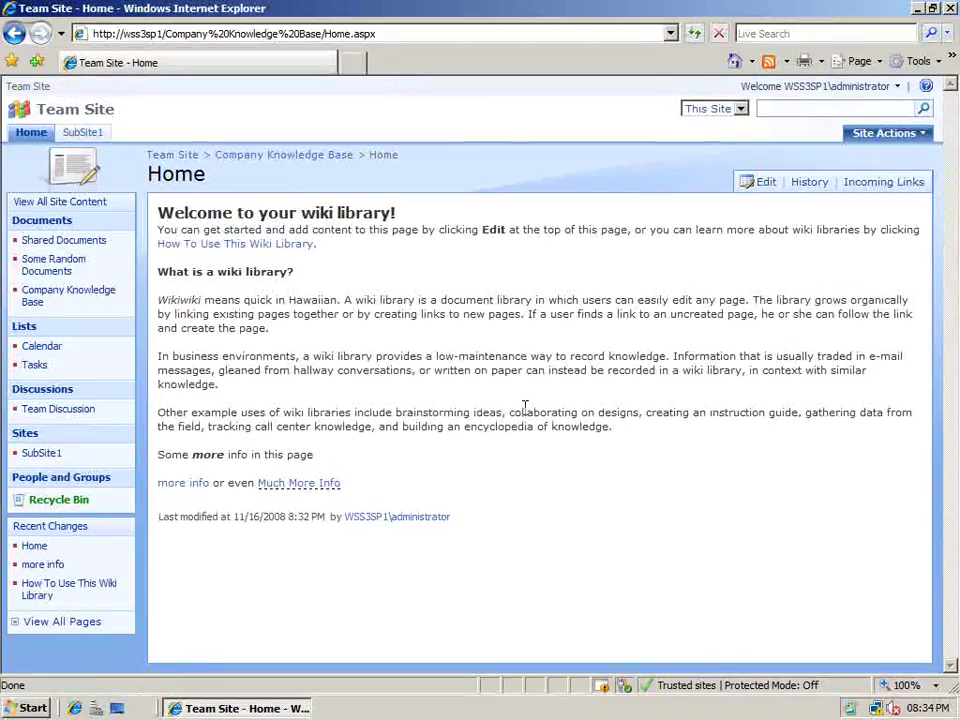
# - Open the "more info" page from the Company Knowledge Base library and check its incoming links
pyautogui.click(278, 154)
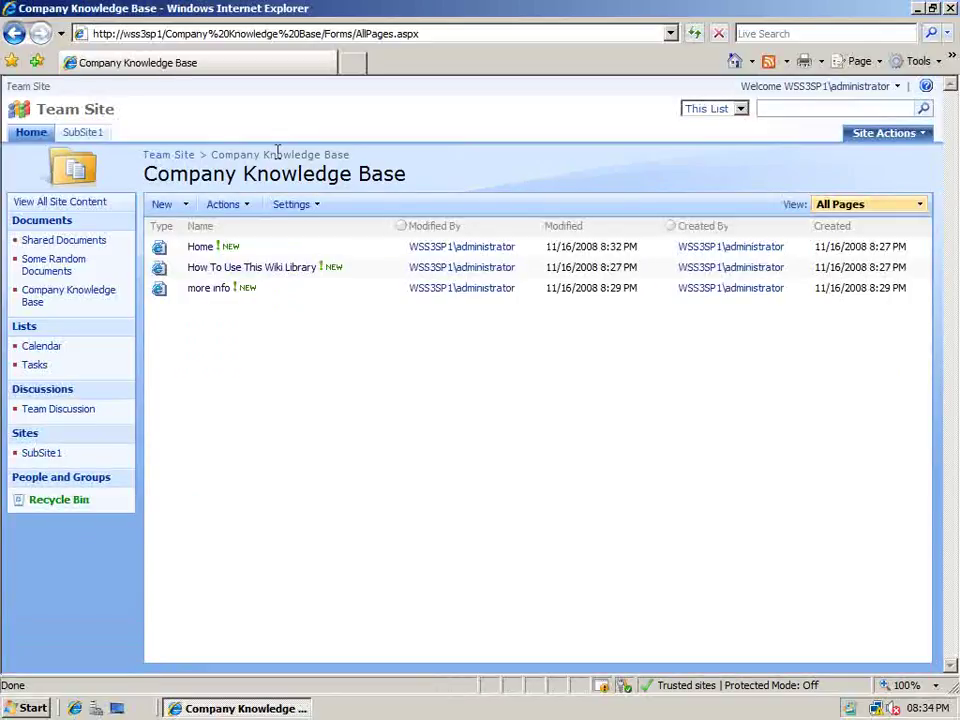
pyautogui.click(220, 290)
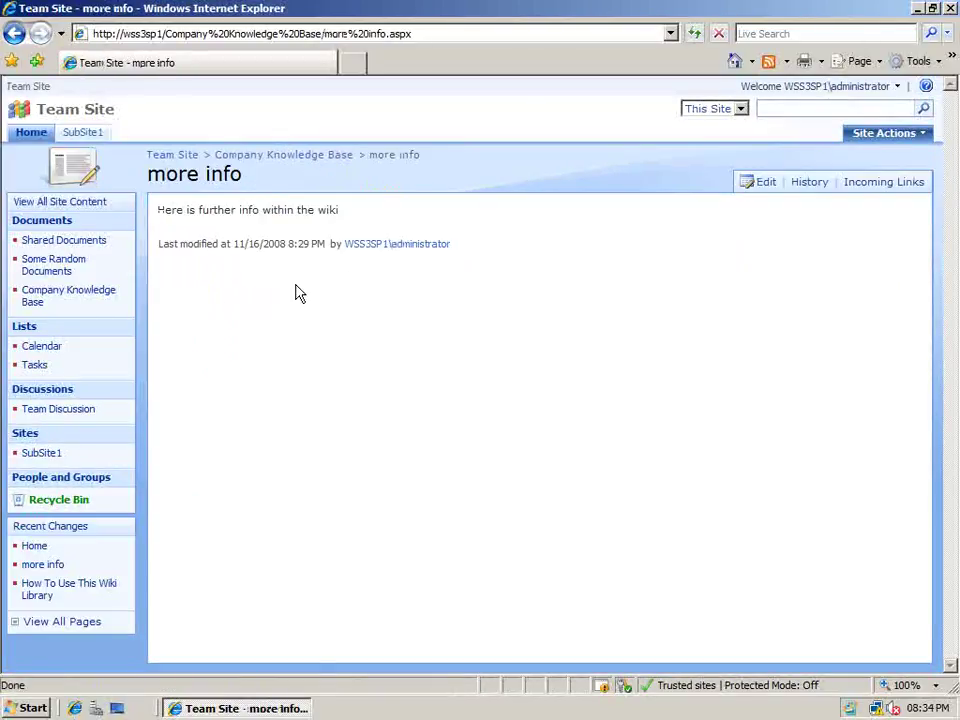
pyautogui.click(871, 183)
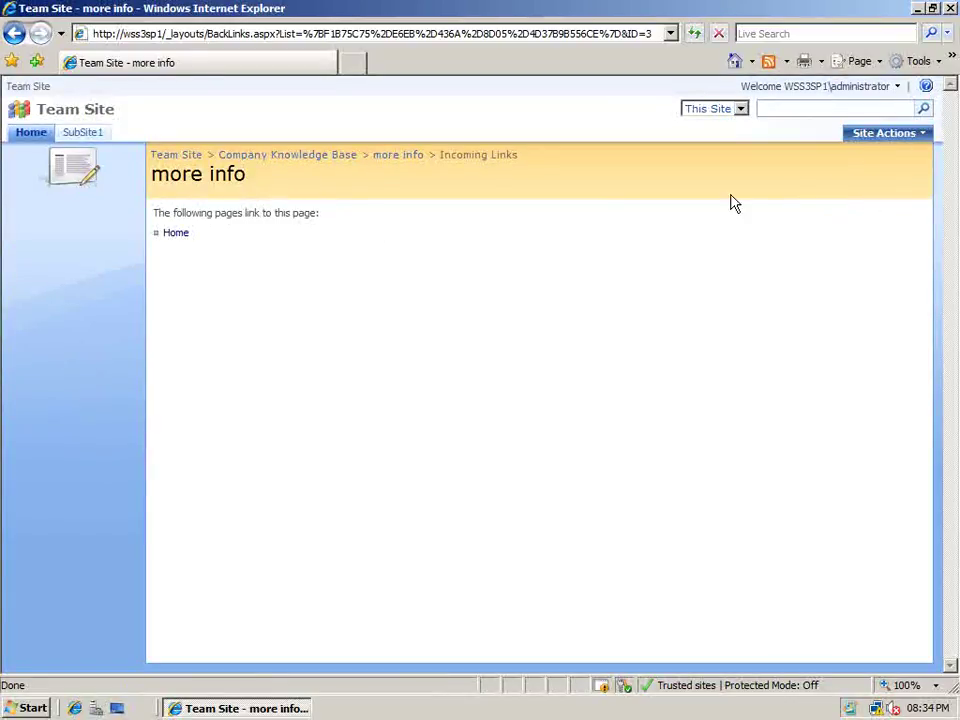
# - Create a single-line-of-text column named "Subject Matter Expert" in the Company Knowledge Base library
pyautogui.click(334, 161)
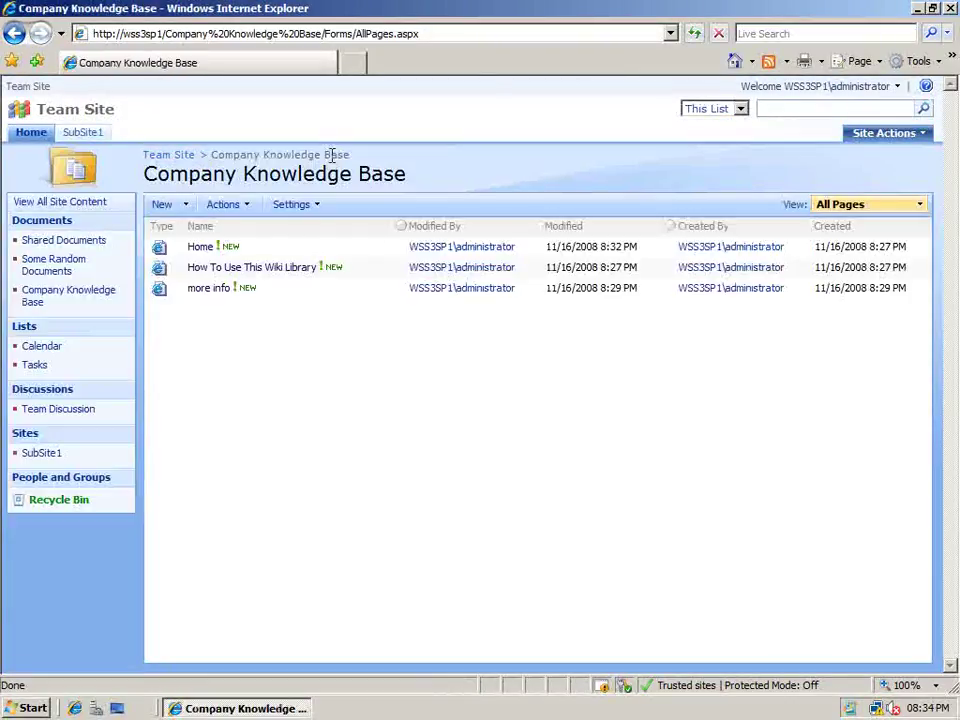
pyautogui.click(320, 213)
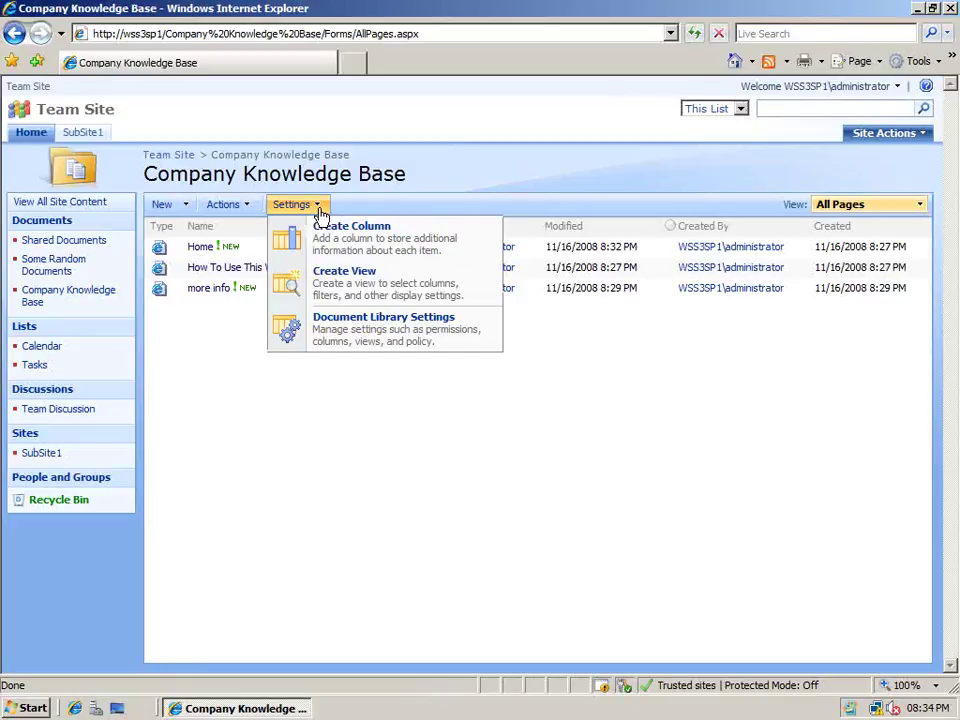
pyautogui.click(365, 256)
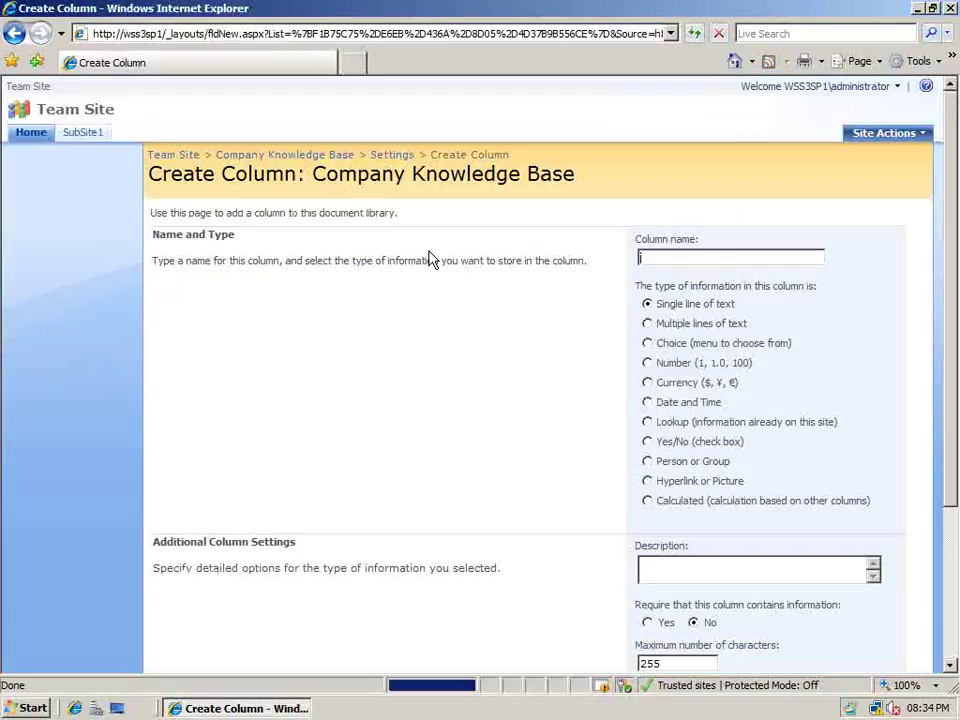
pyautogui.click(658, 256)
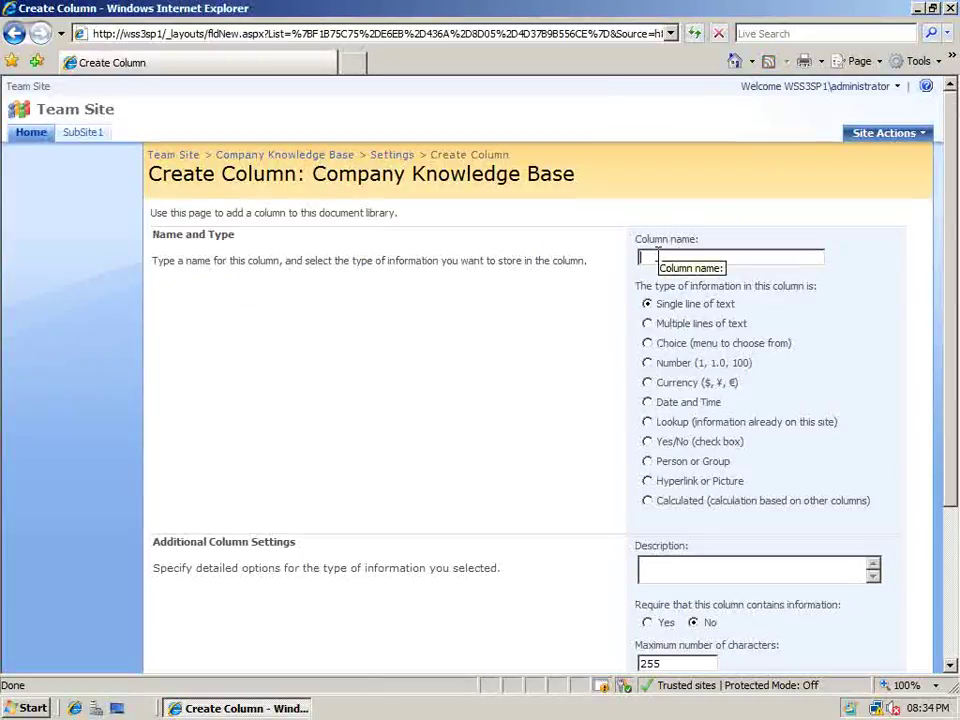
pyautogui.write('Subject Matter Exper')
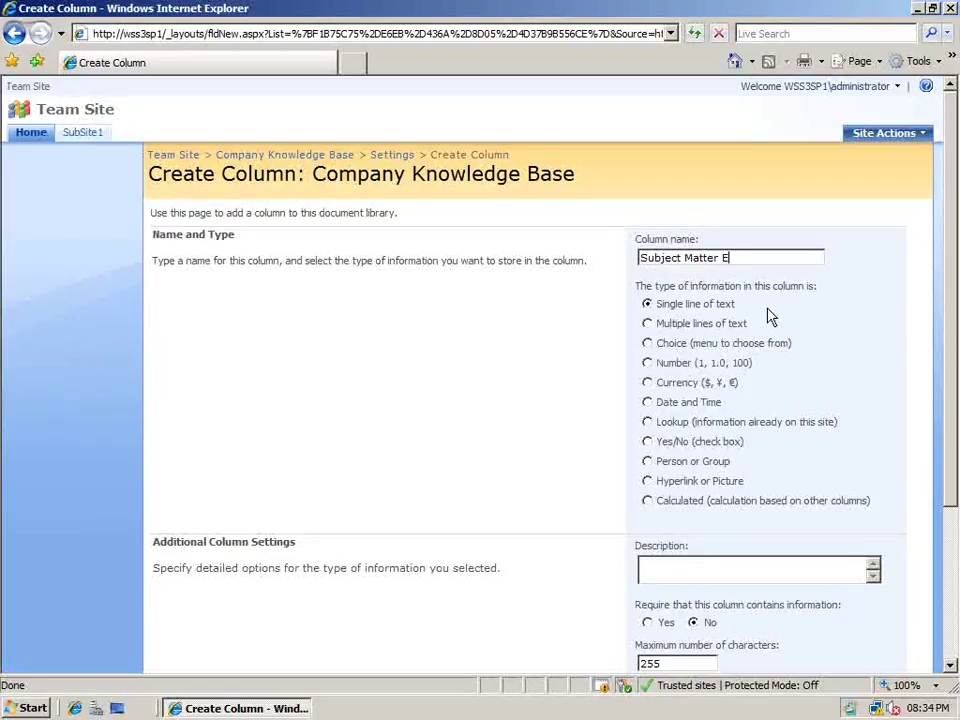
pyautogui.write('t')
pyautogui.moveTo(949, 375); pyautogui.dragTo(936, 525)
pyautogui.click(793, 596)
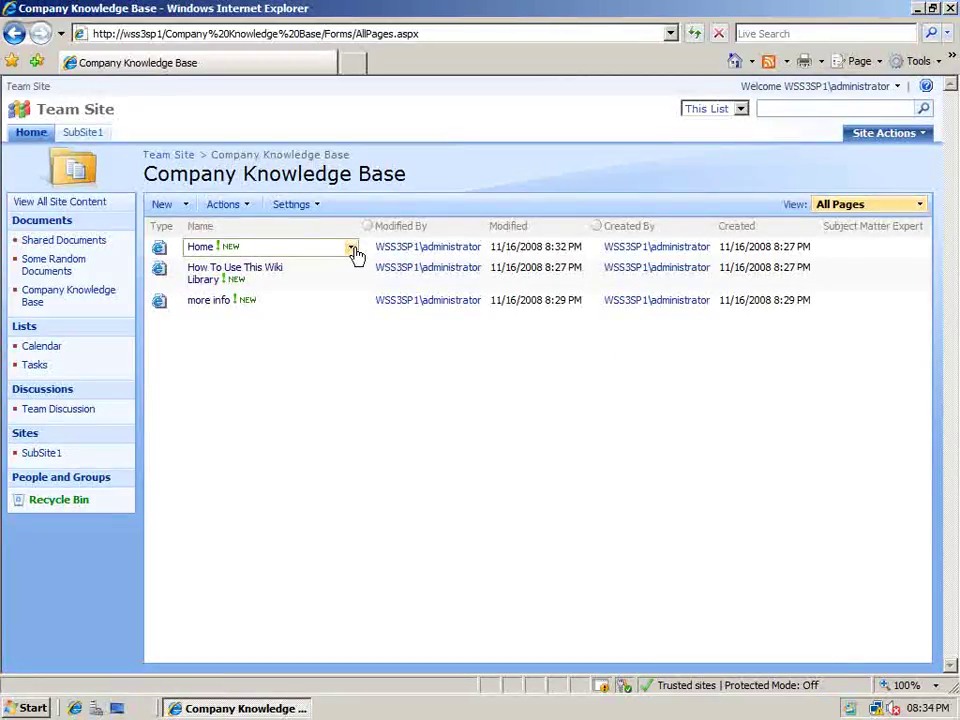
# - Fill in the Home page's Subject Matter Expert property with the expert's full name, save it, and view the page
pyautogui.click(352, 248)
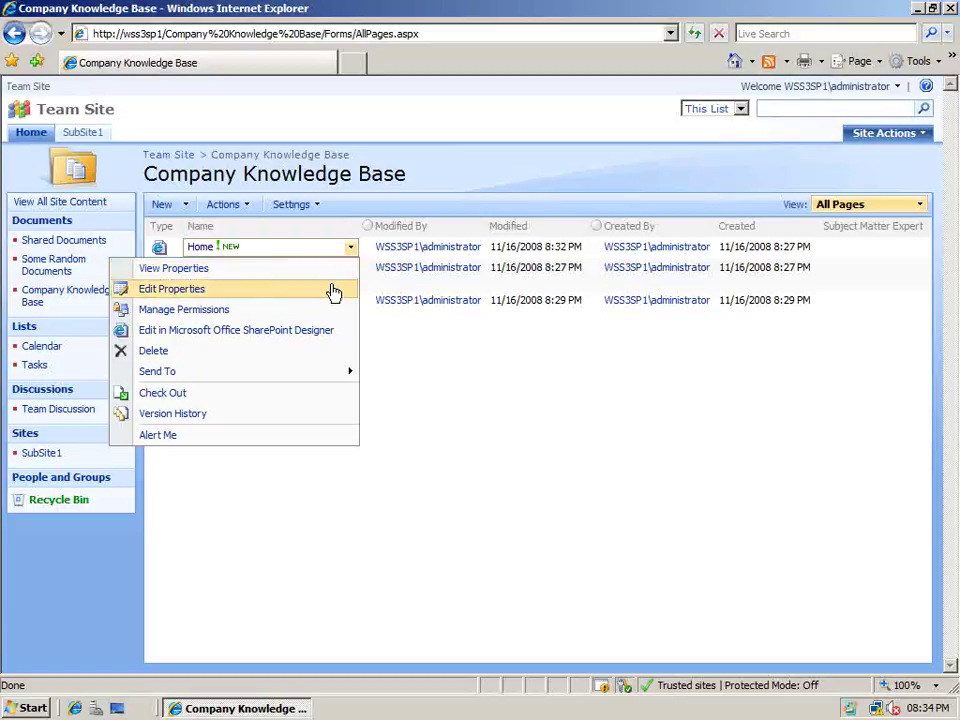
pyautogui.click(333, 290)
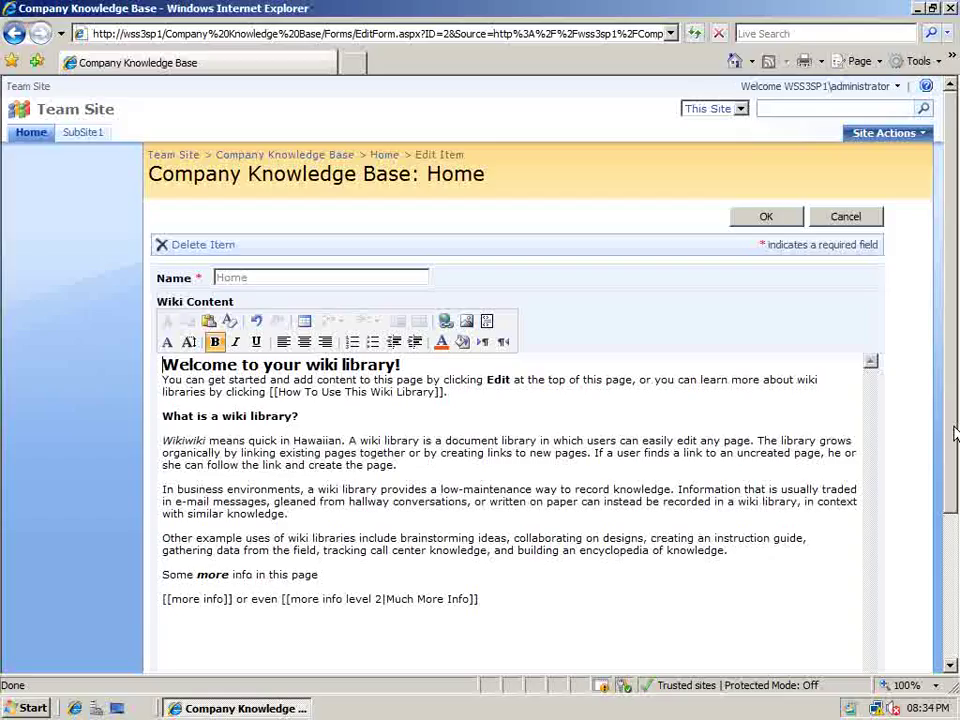
pyautogui.moveTo(951, 428); pyautogui.dragTo(955, 594)
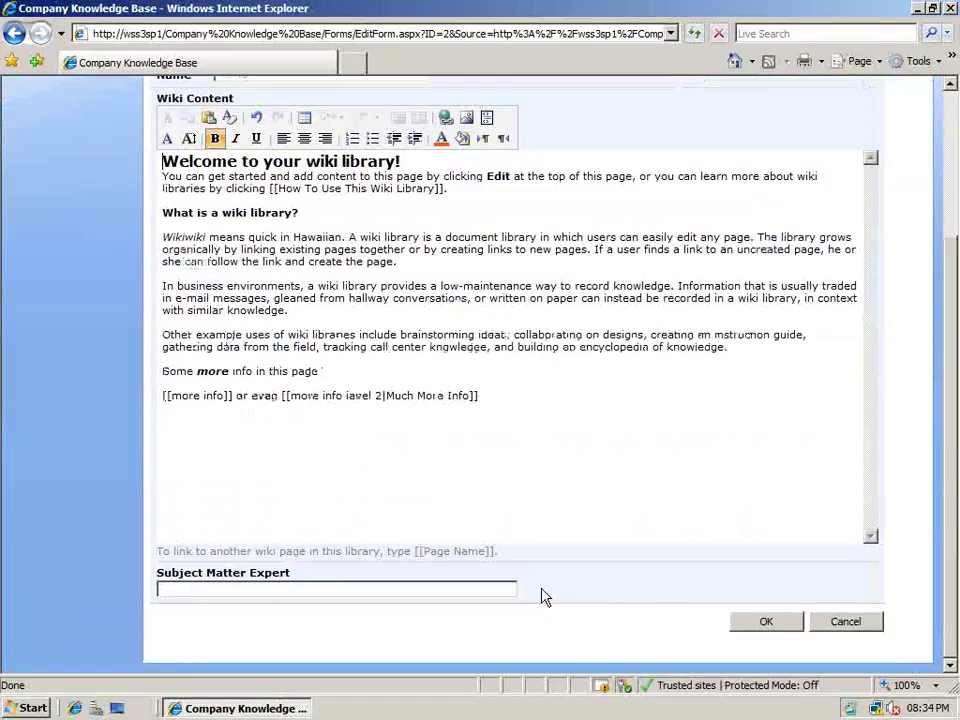
pyautogui.click(489, 588)
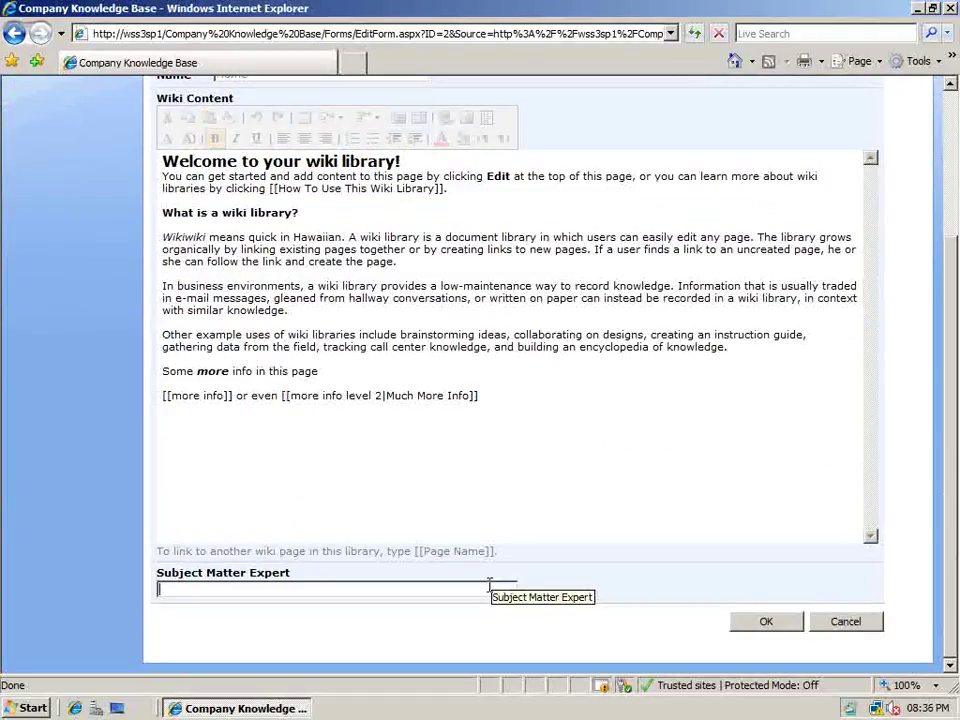
pyautogui.write('Hilton Giesenow')
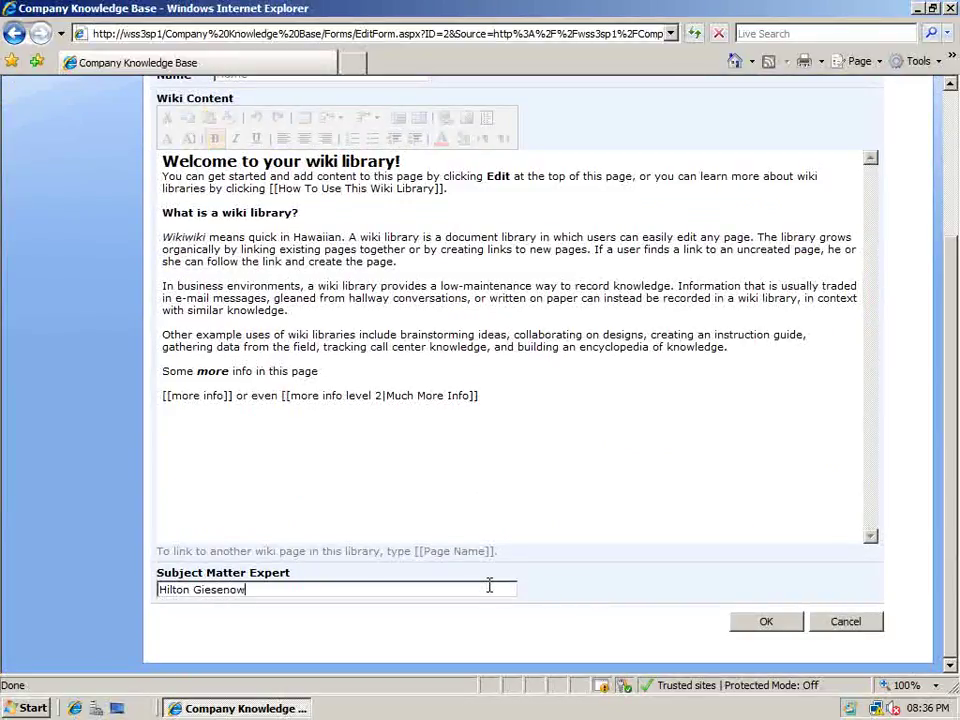
pyautogui.click(764, 621)
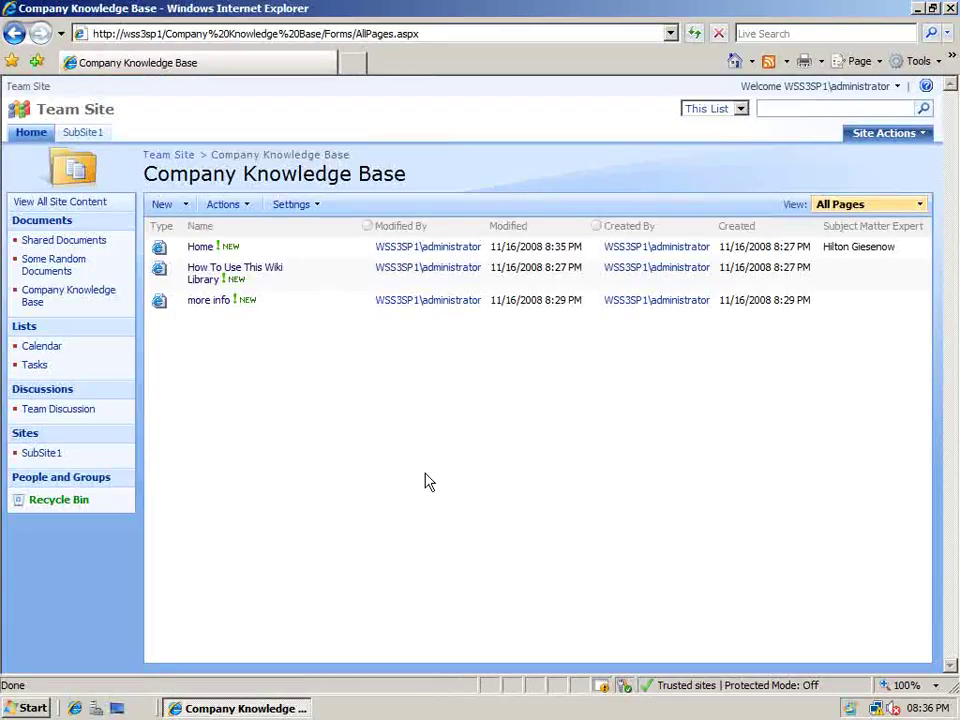
pyautogui.click(204, 249)
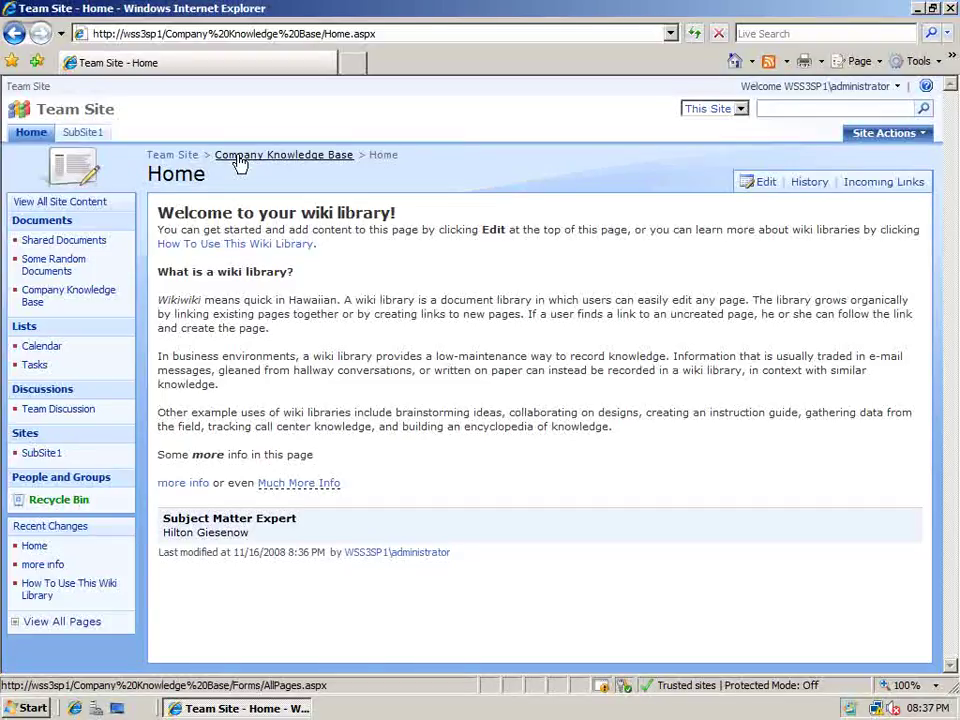
# - Start a new Company Knowledge Base library column named "Category" with the type Choice (menu to choose from)
pyautogui.click(238, 160)
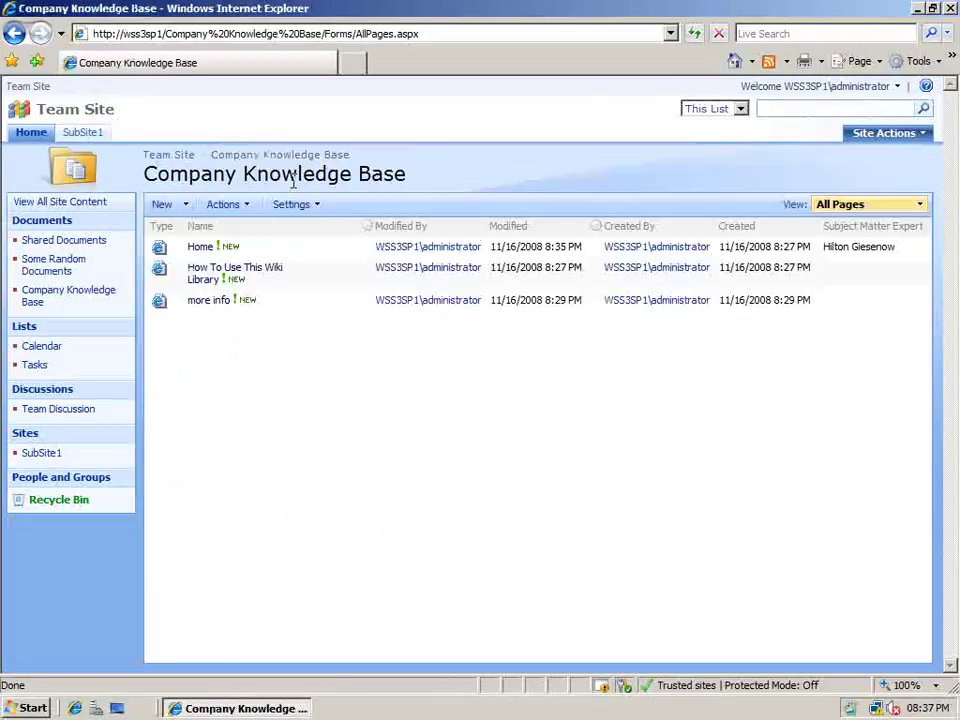
pyautogui.click(305, 205)
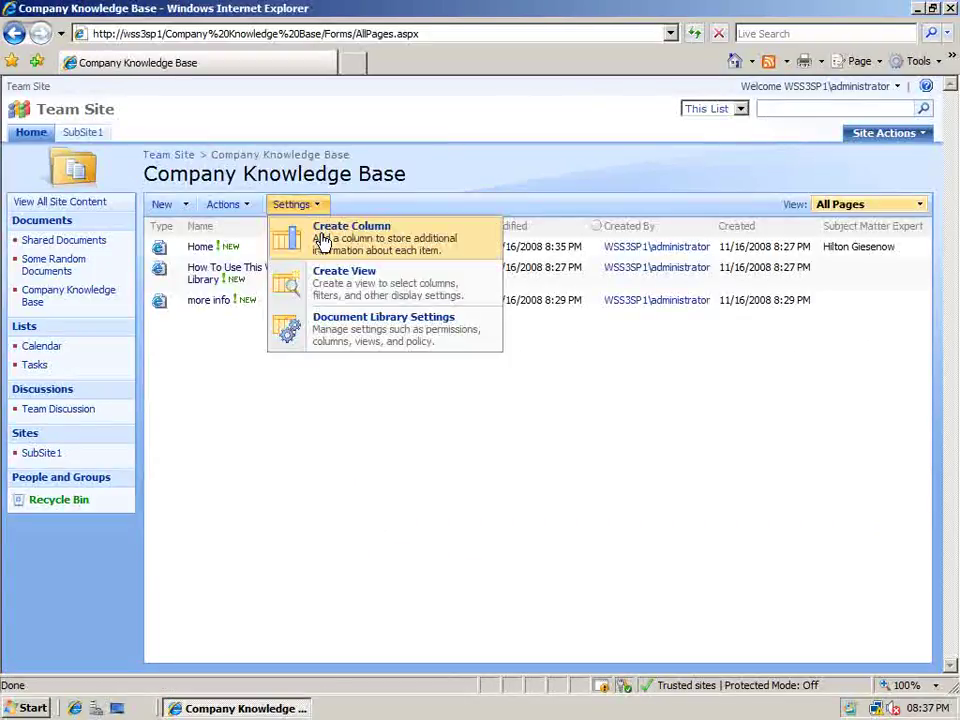
pyautogui.click(322, 238)
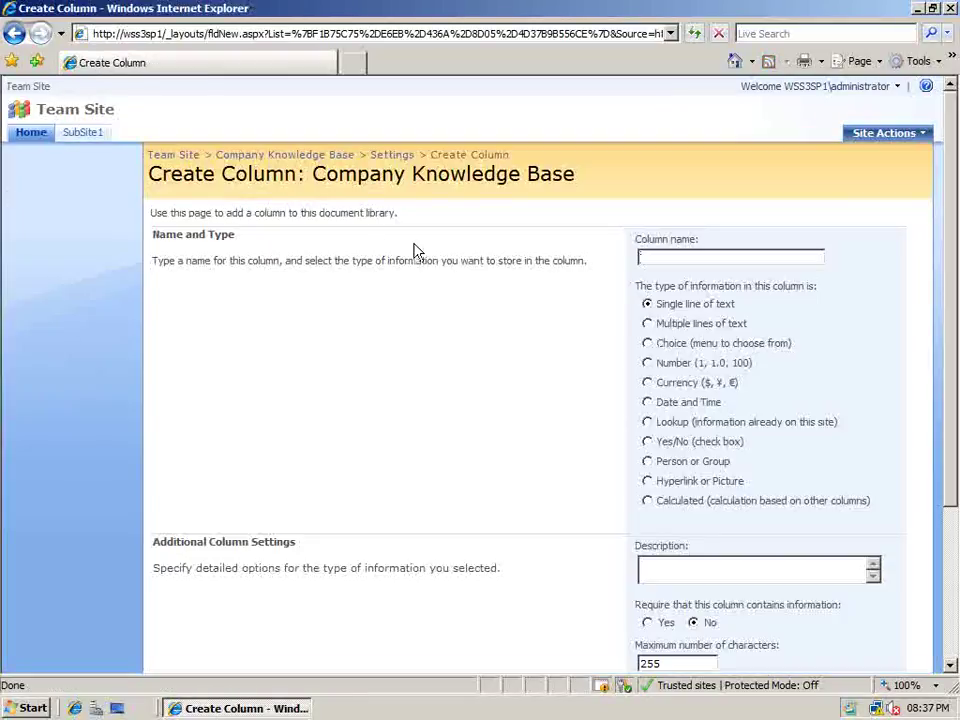
pyautogui.write('Category')
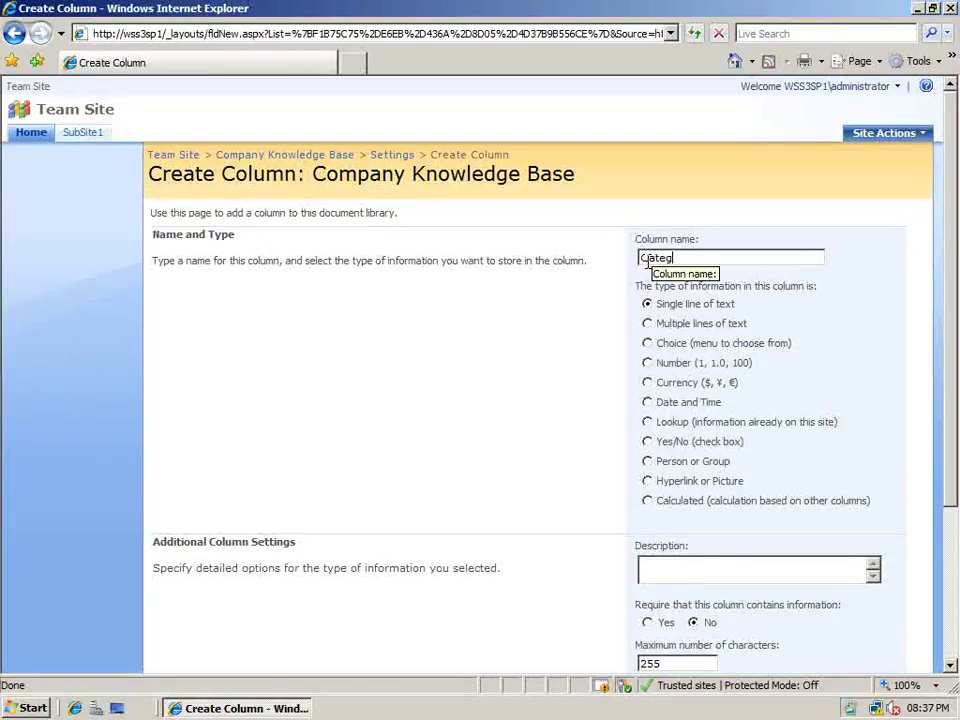
pyautogui.click(648, 344)
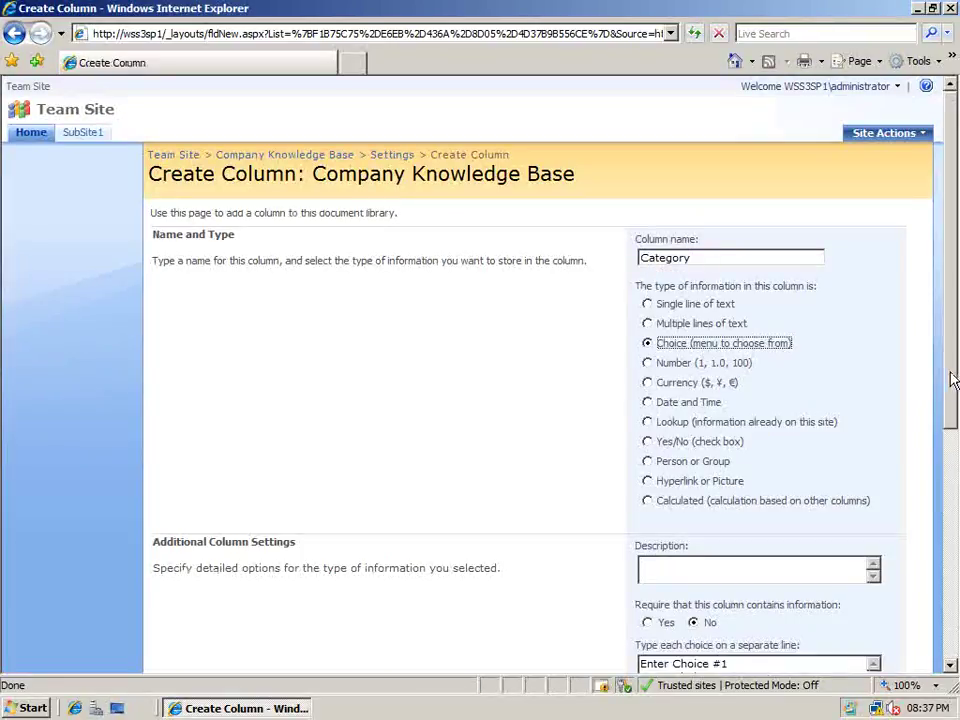
# - Enter Finance, Operations and Human Resources as the Category column's choices and create the column
pyautogui.moveTo(953, 380); pyautogui.dragTo(949, 521)
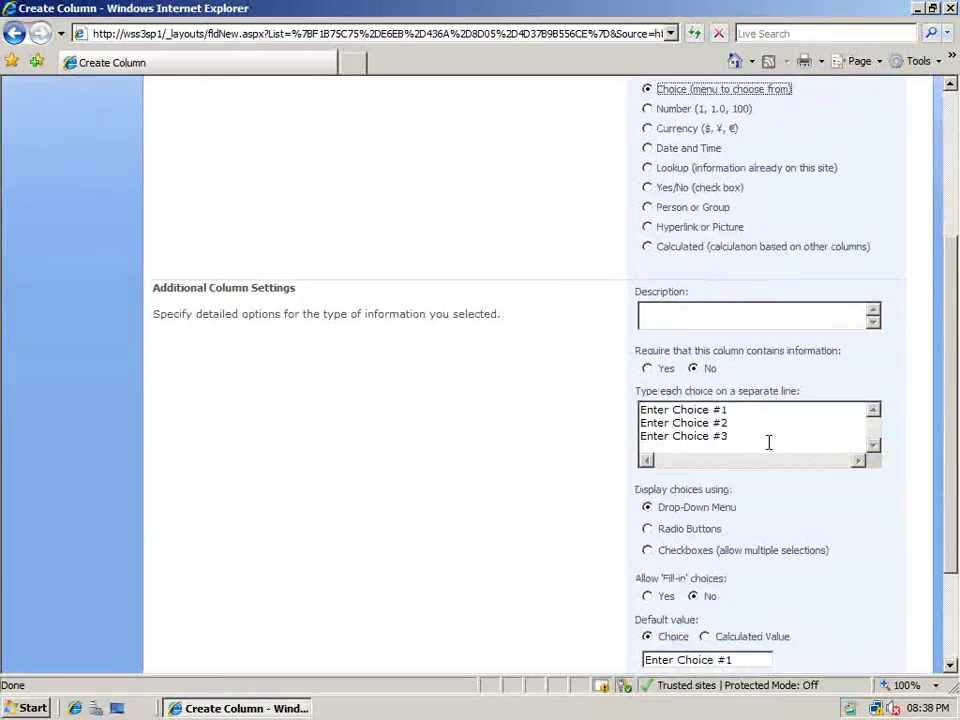
pyautogui.moveTo(767, 439); pyautogui.dragTo(577, 398)
pyautogui.write('Finance')
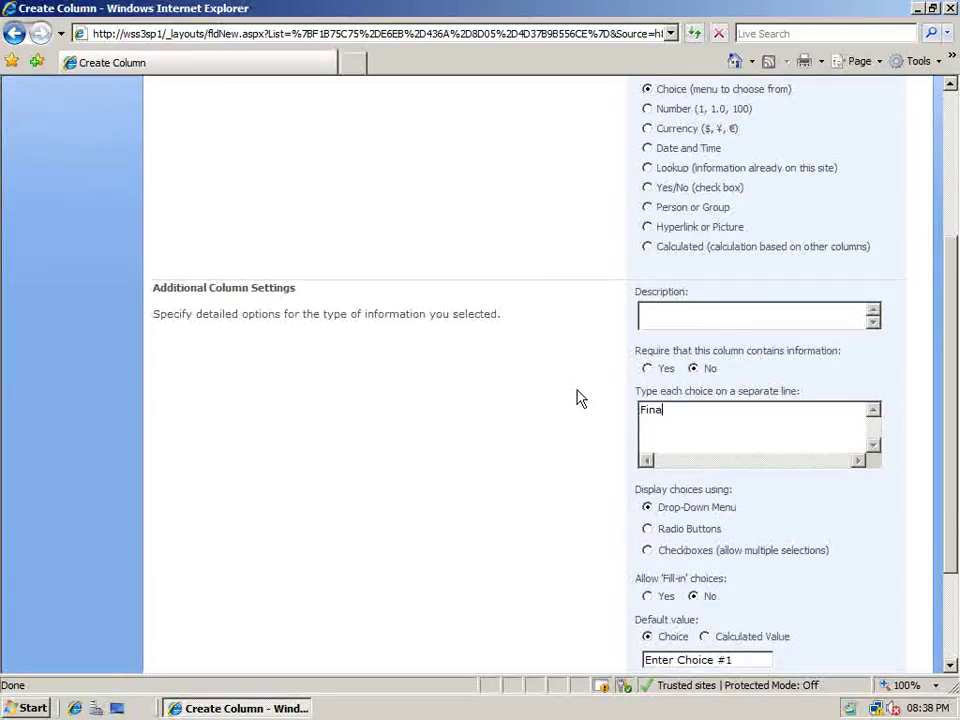
pyautogui.press('Return')
pyautogui.write('Operations')
pyautogui.press('Return')
pyautogui.write('Huma')
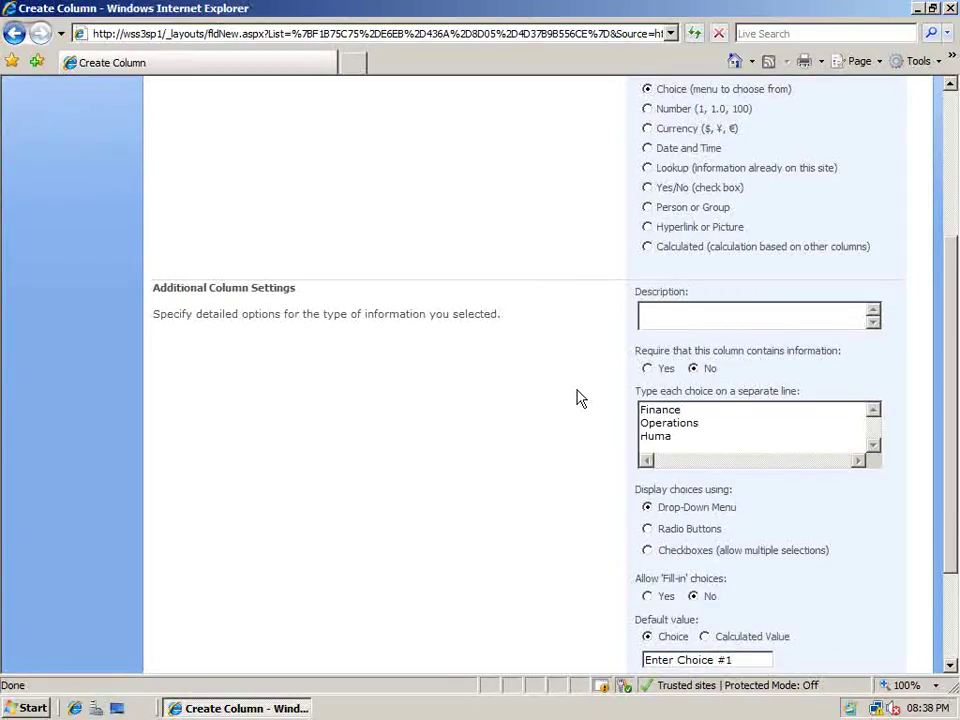
pyautogui.write('n Resources')
pyautogui.moveTo(953, 478); pyautogui.dragTo(945, 583)
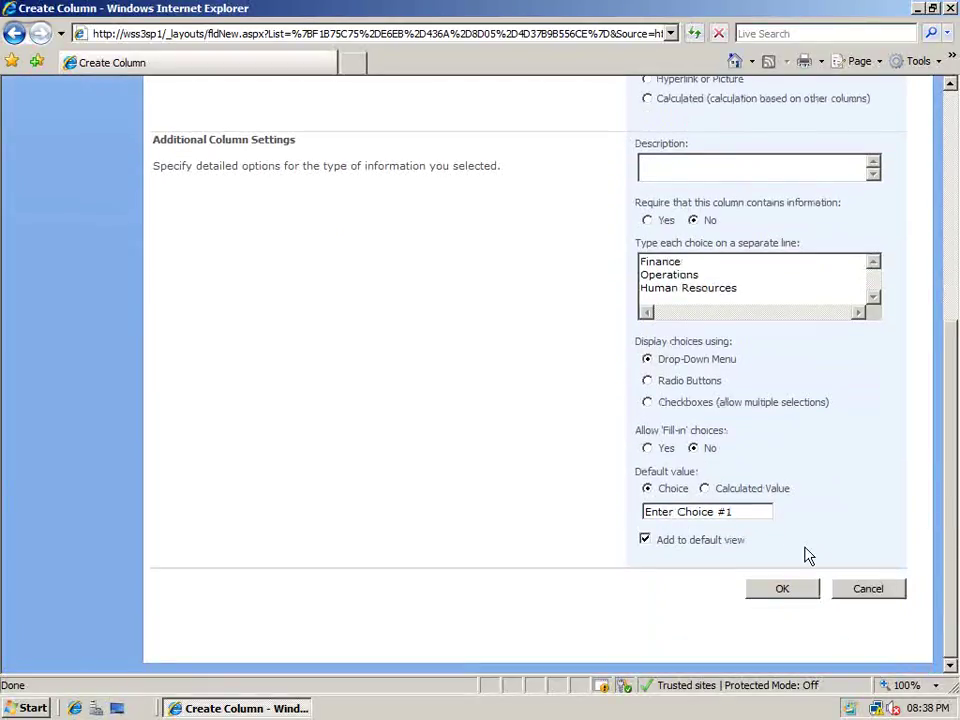
pyautogui.click(776, 592)
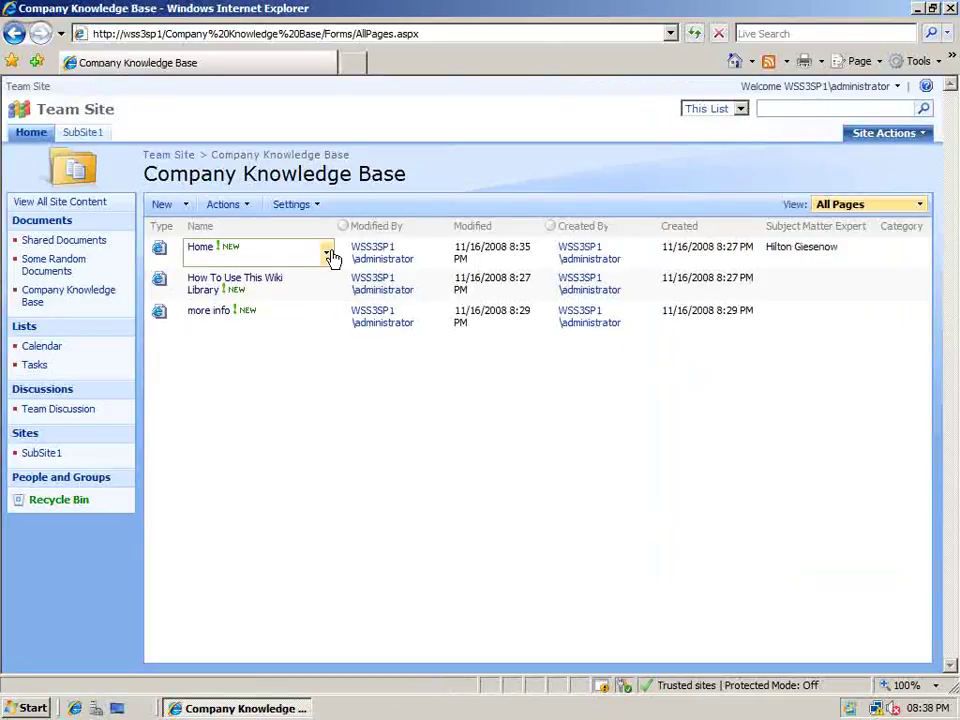
# - Edit the Home page's properties in the library to set its Category to Finance, and save
pyautogui.click(328, 257)
pyautogui.click(314, 299)
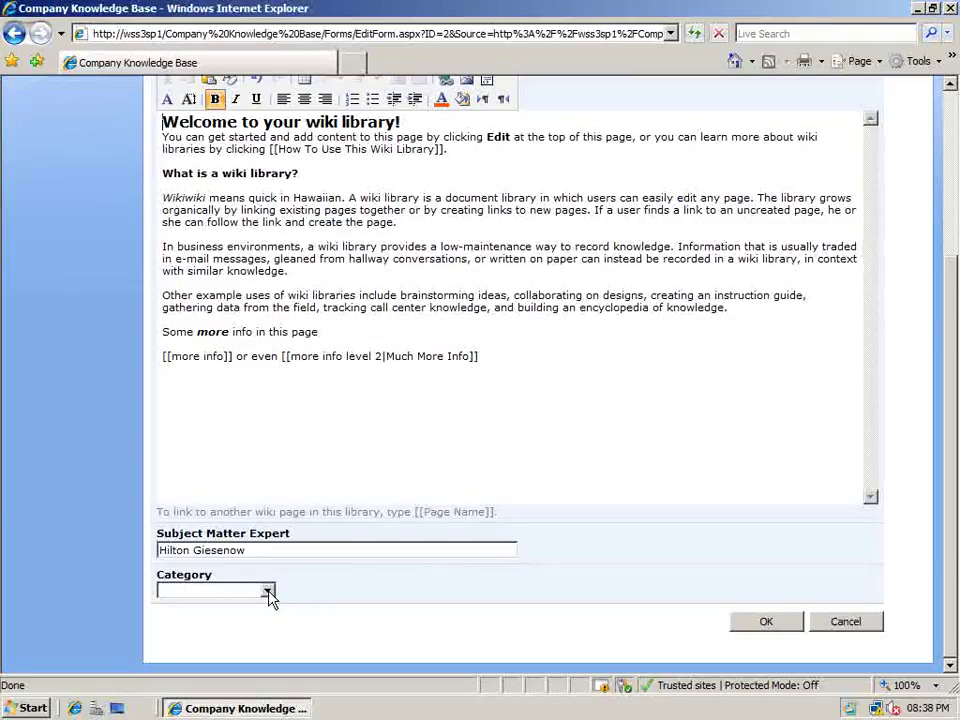
pyautogui.click(267, 591)
pyautogui.click(245, 615)
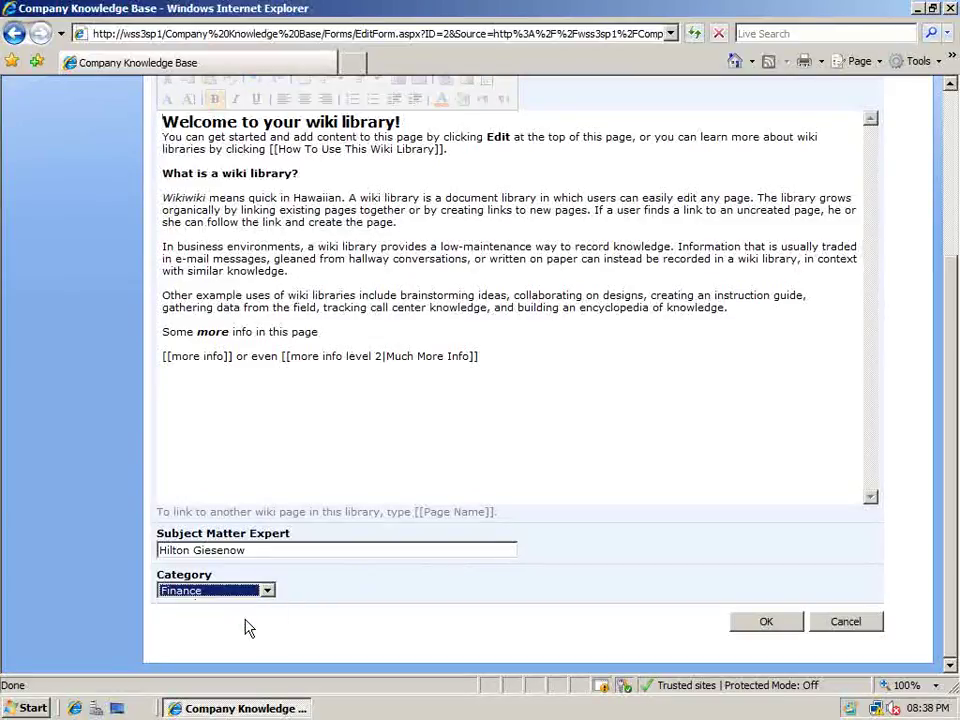
pyautogui.click(766, 621)
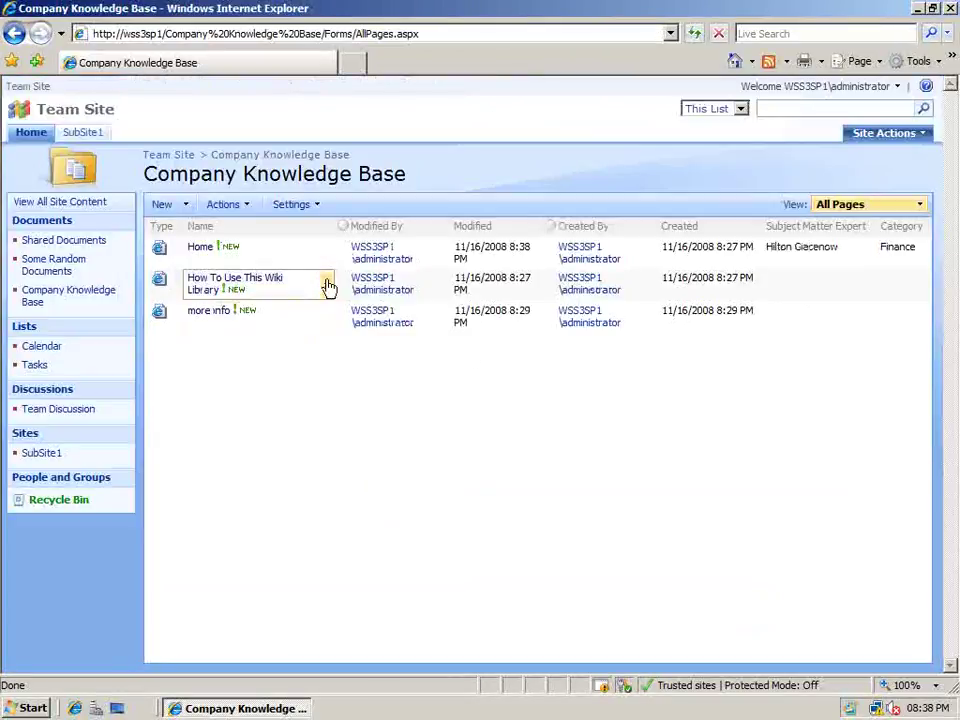
# - Set the Category of the "How To Use This Wiki Library" page to Finance and save its properties
pyautogui.click(328, 287)
pyautogui.click(335, 331)
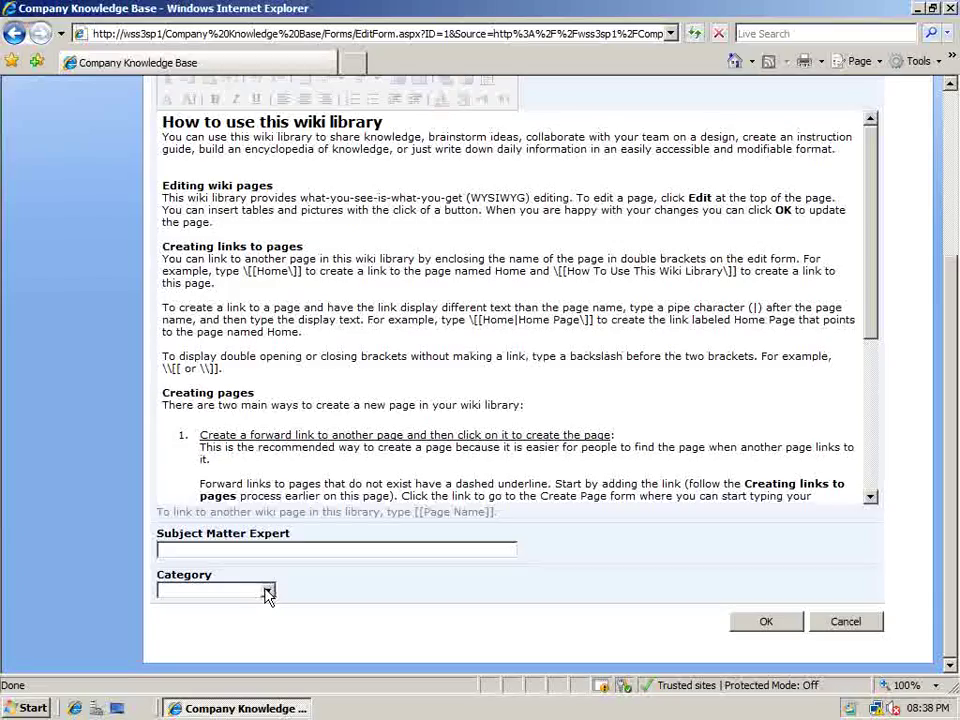
pyautogui.click(267, 590)
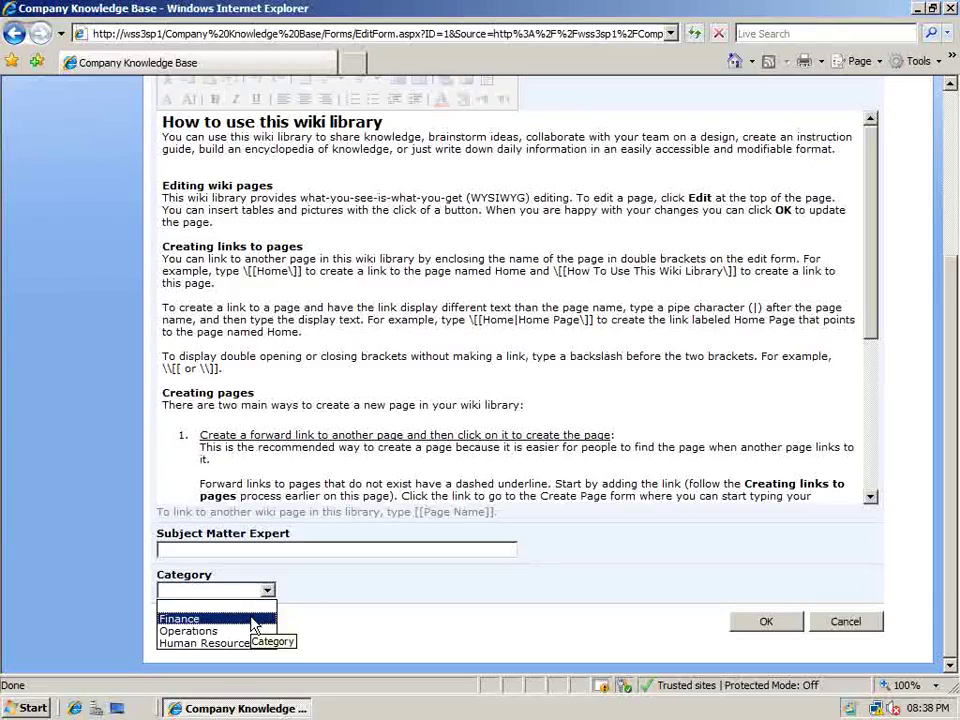
pyautogui.click(252, 620)
pyautogui.click(745, 621)
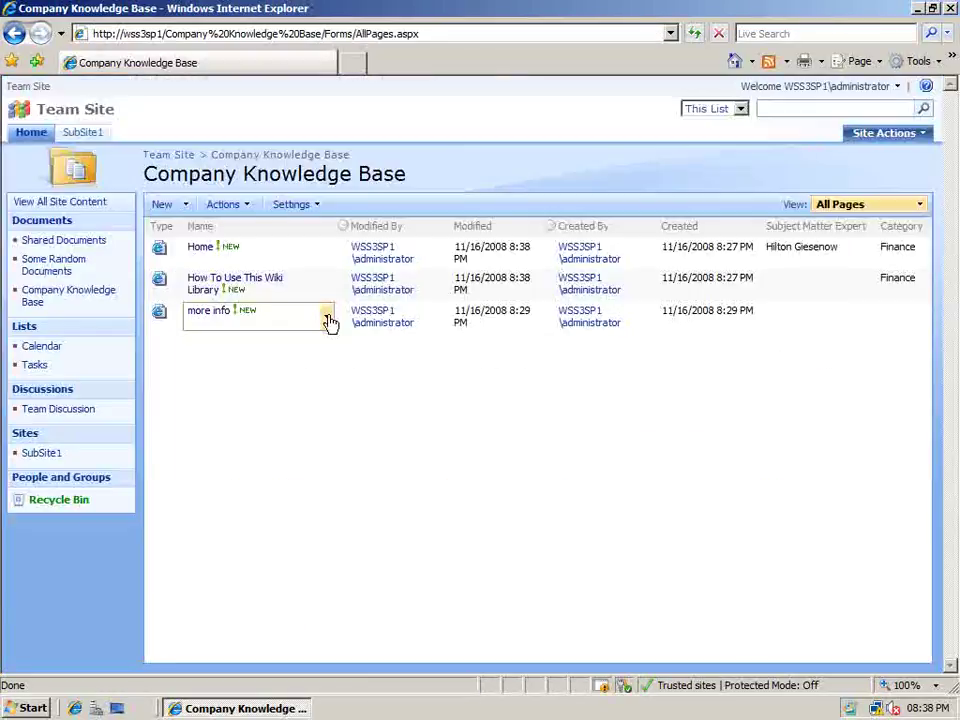
# - Set the Category of the "more info" page to Human Resources and save its properties
pyautogui.click(328, 316)
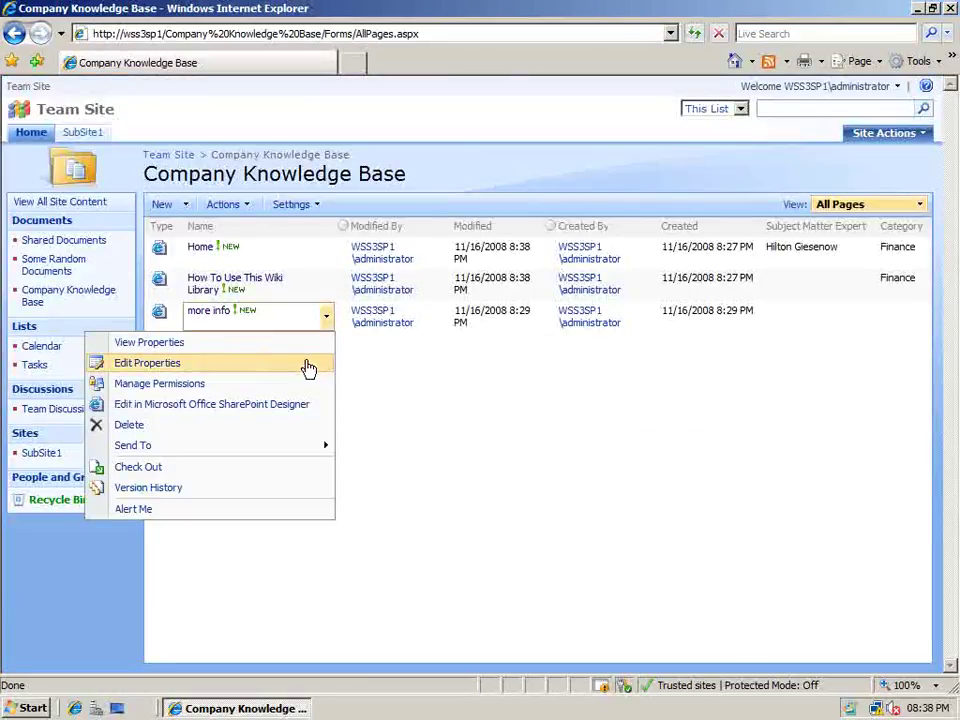
pyautogui.click(302, 363)
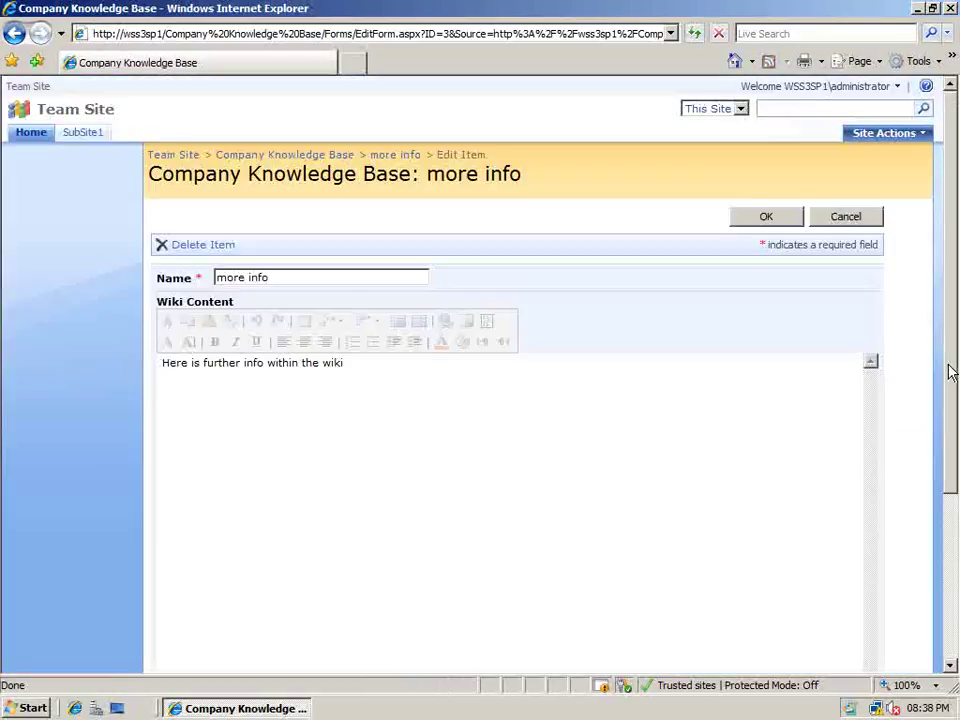
pyautogui.moveTo(949, 369); pyautogui.dragTo(850, 580)
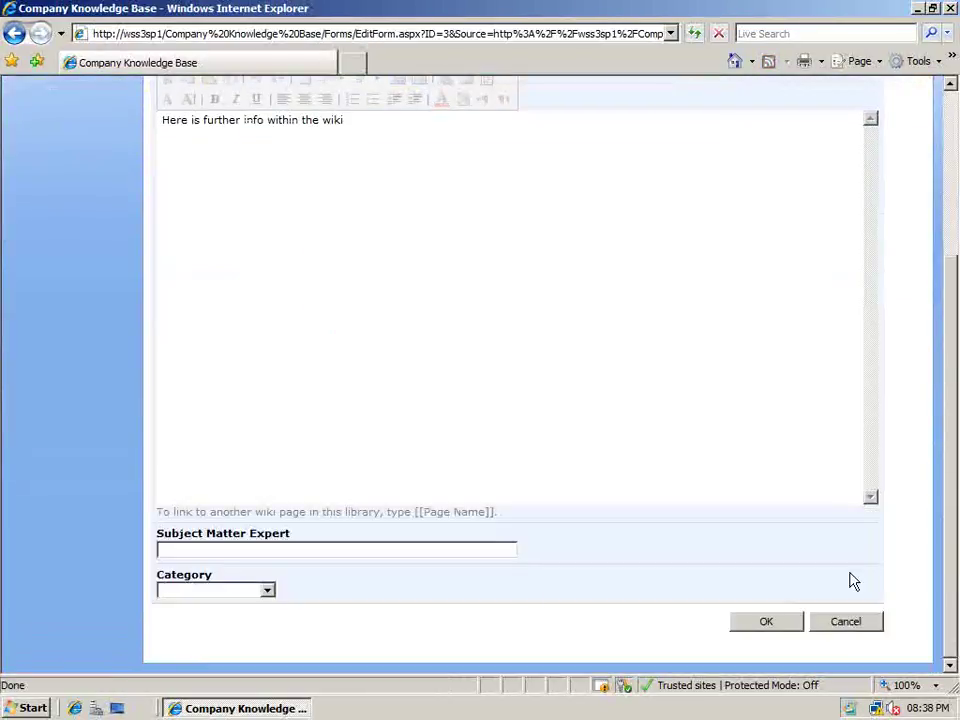
pyautogui.click(267, 590)
pyautogui.click(256, 643)
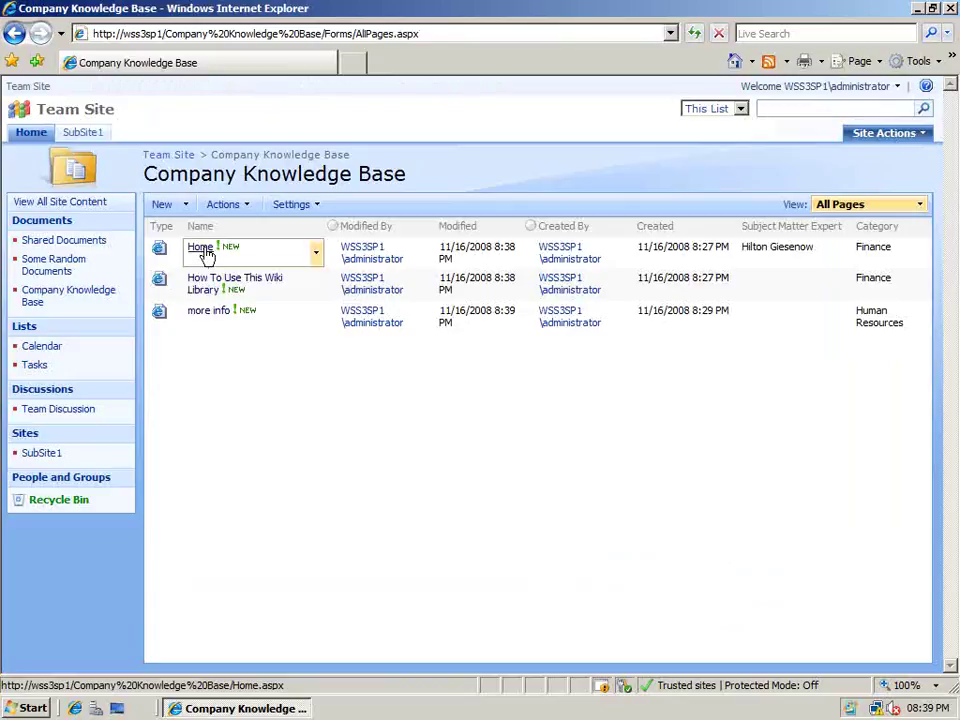
# - Open the Home wiki page and add the Company Knowledge Base web part to its Bottom zone
pyautogui.click(202, 252)
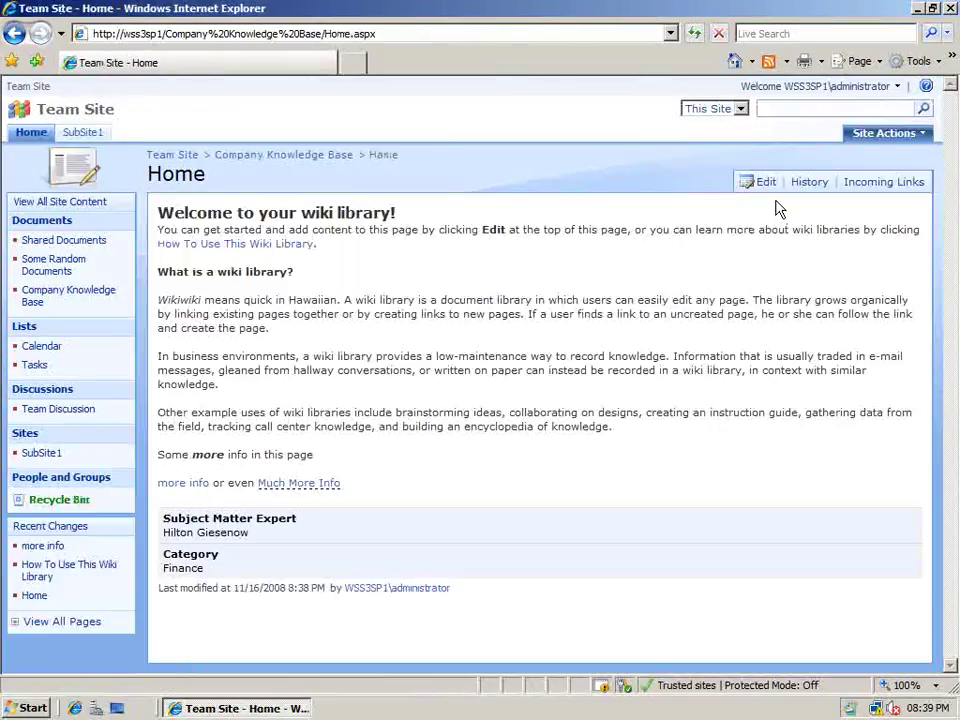
pyautogui.click(764, 183)
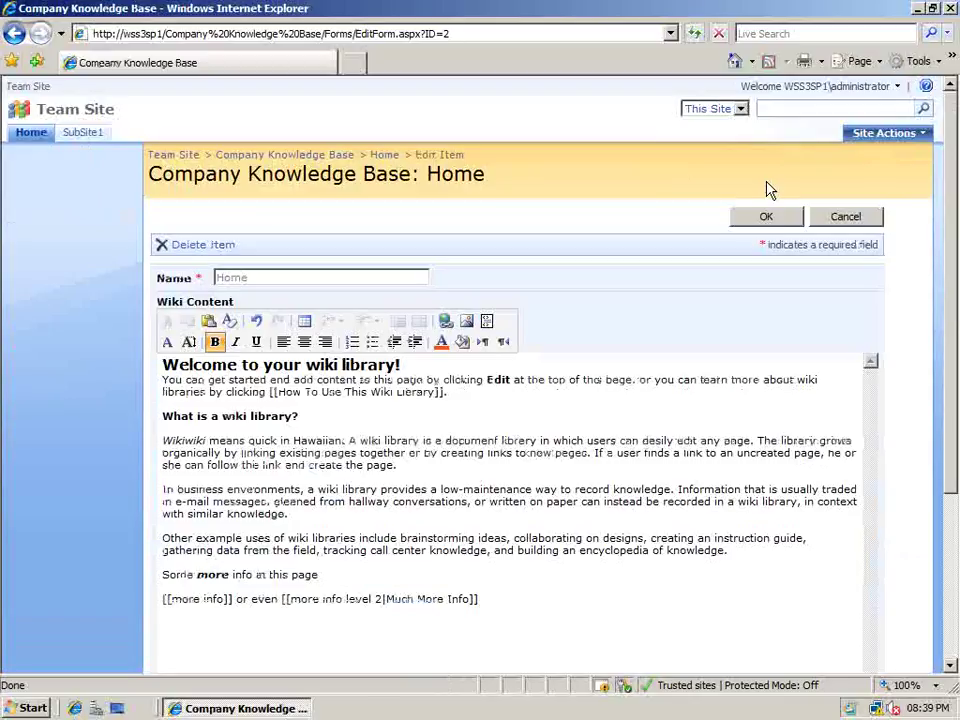
pyautogui.click(845, 216)
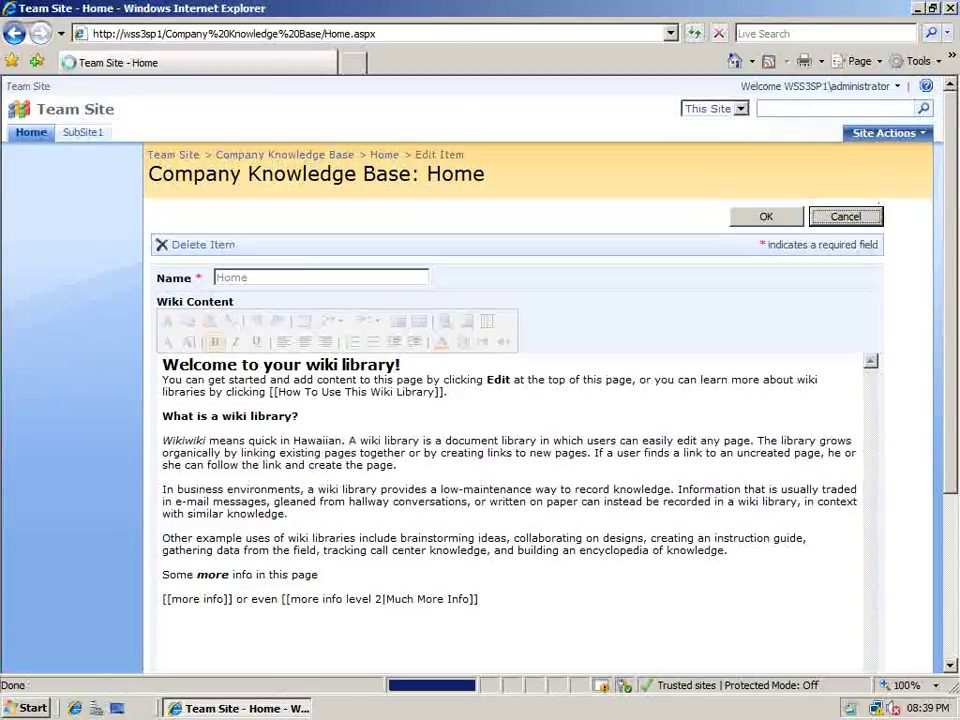
pyautogui.click(884, 133)
pyautogui.click(874, 208)
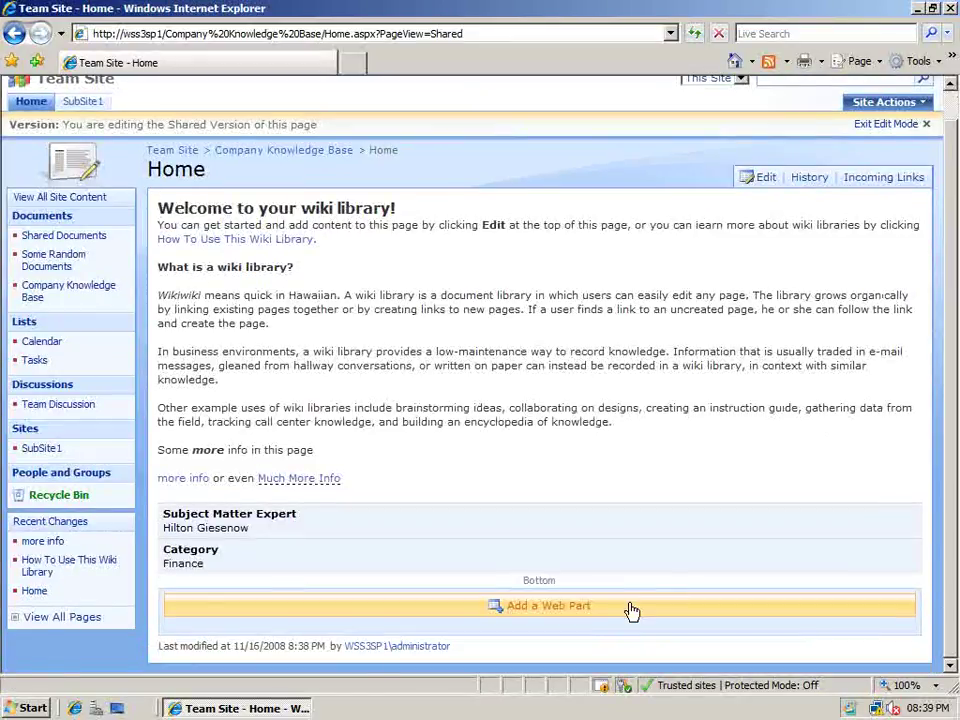
pyautogui.click(617, 607)
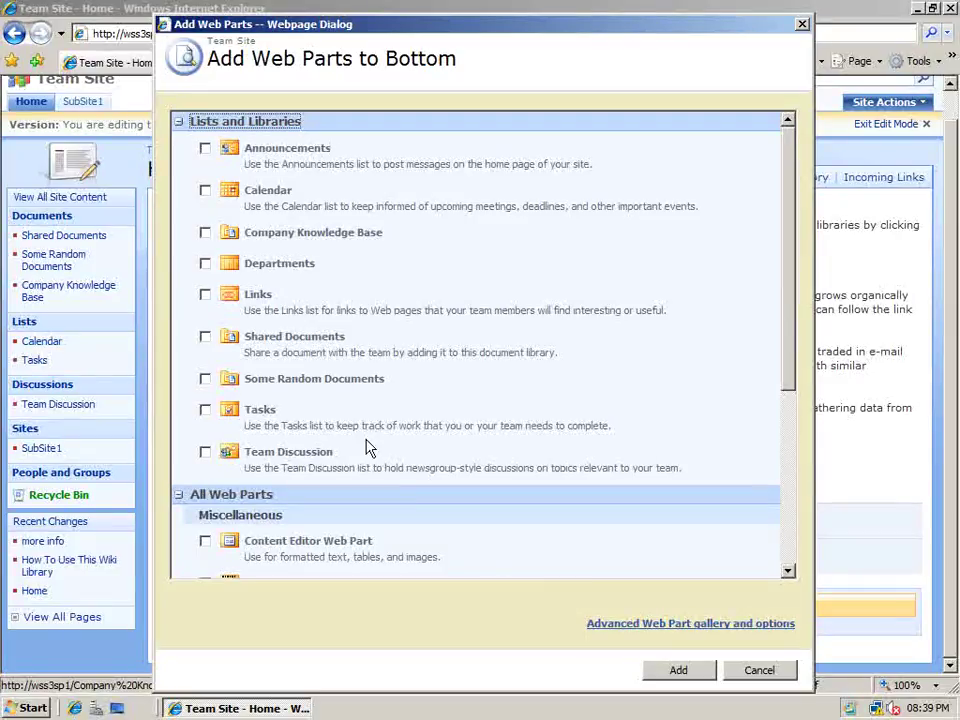
pyautogui.click(205, 232)
pyautogui.click(660, 672)
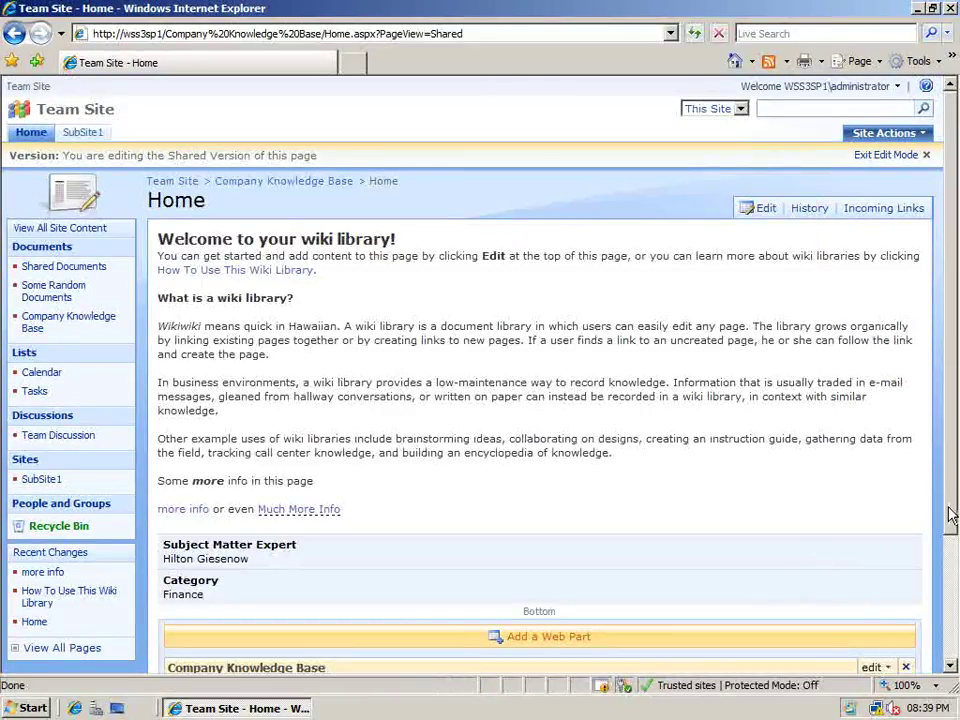
# - Edit the current view of the Company Knowledge Base web part and hide the Type (icon linked to document) column
pyautogui.scroll(-3, 950, 515)
pyautogui.click(873, 566)
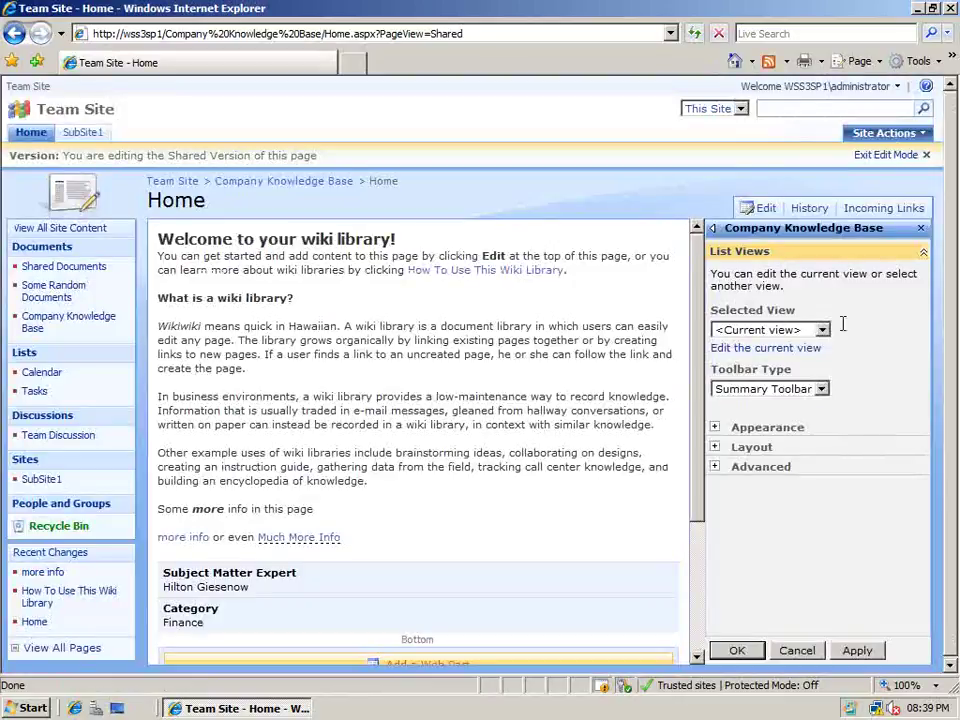
pyautogui.click(818, 349)
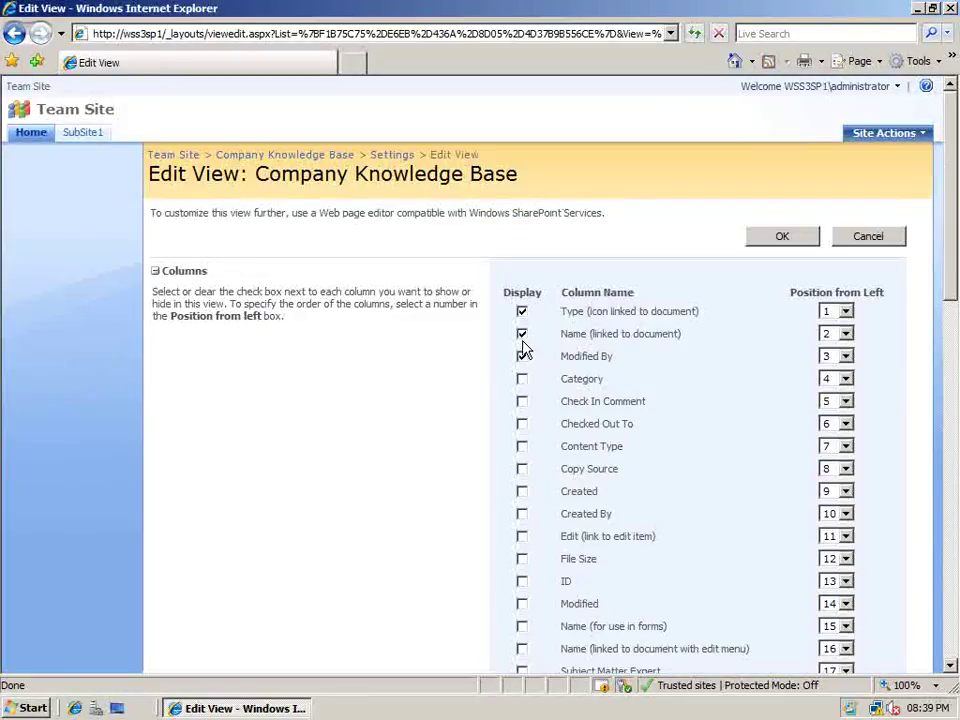
pyautogui.click(521, 312)
# - Group the web part's view first by the Category column and save the view
pyautogui.moveTo(949, 294); pyautogui.dragTo(947, 643)
pyautogui.click(158, 473)
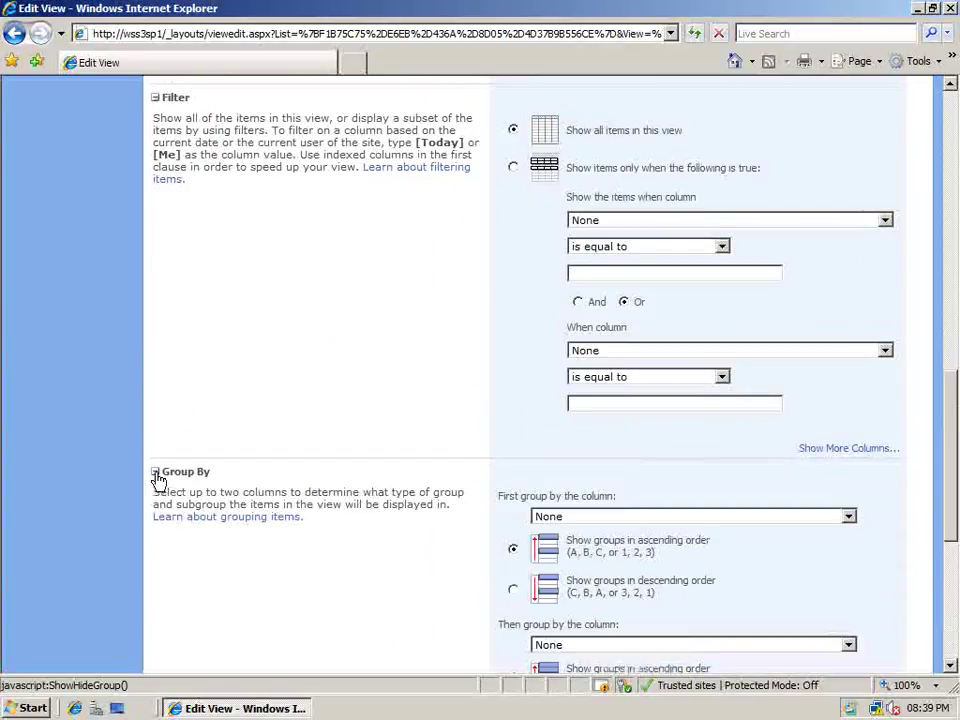
pyautogui.click(849, 517)
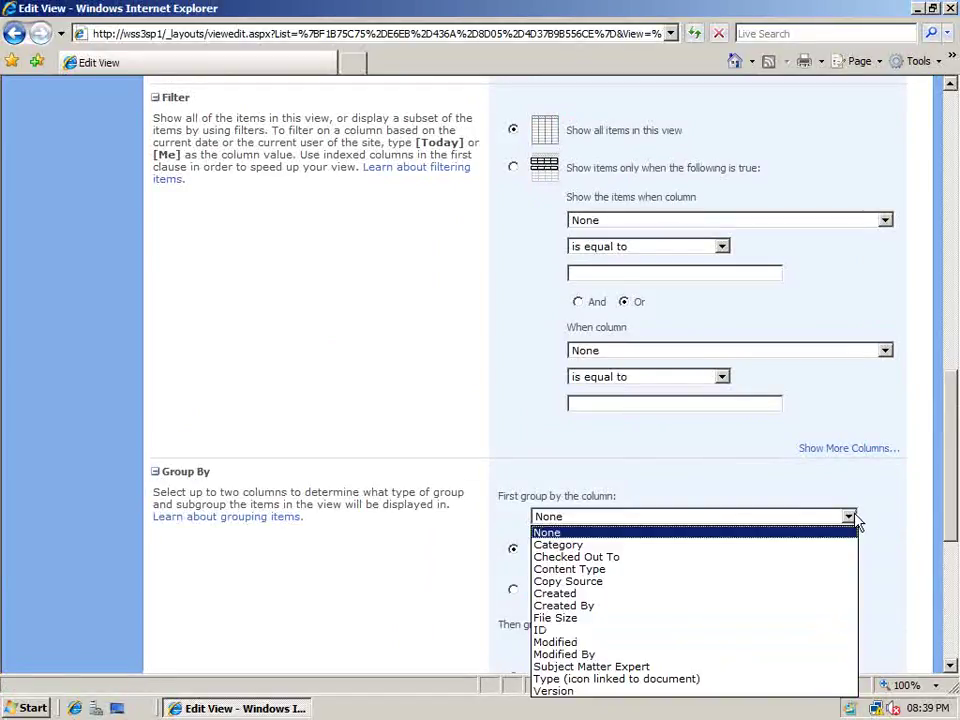
pyautogui.click(830, 545)
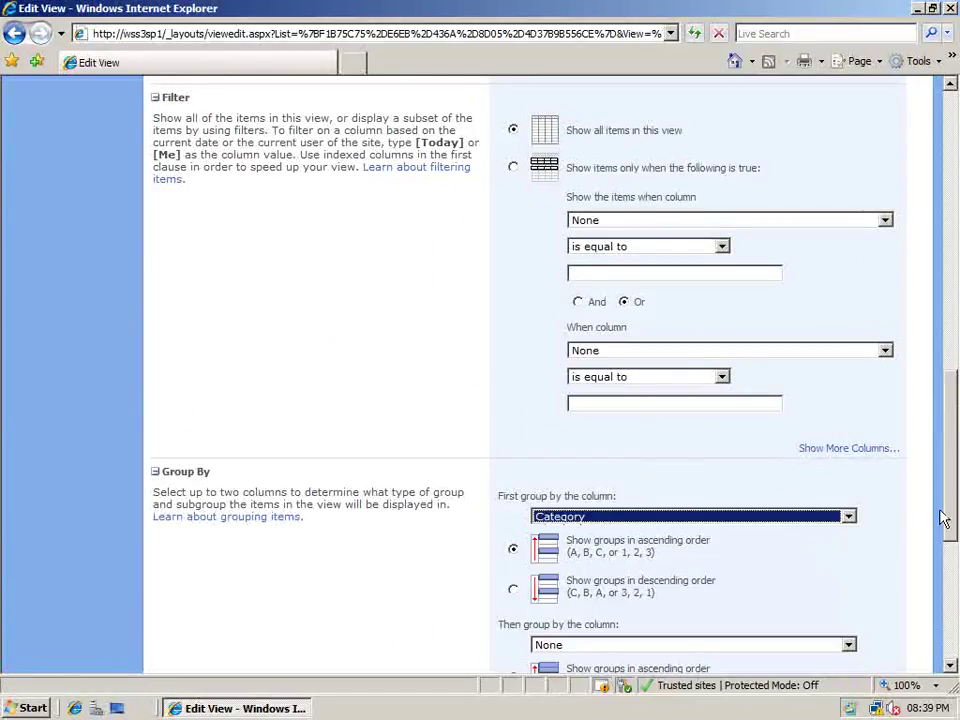
pyautogui.moveTo(945, 514); pyautogui.dragTo(952, 626)
pyautogui.click(782, 630)
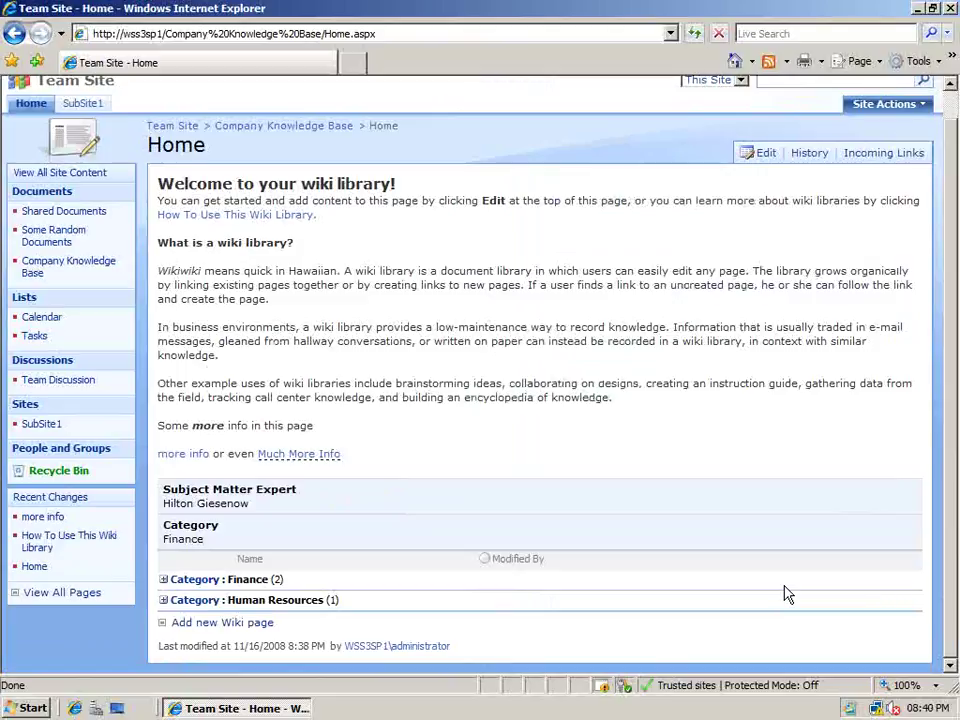
# - Expand the Finance and Human Resources category groups on the Home page to examine their pages
pyautogui.click(163, 581)
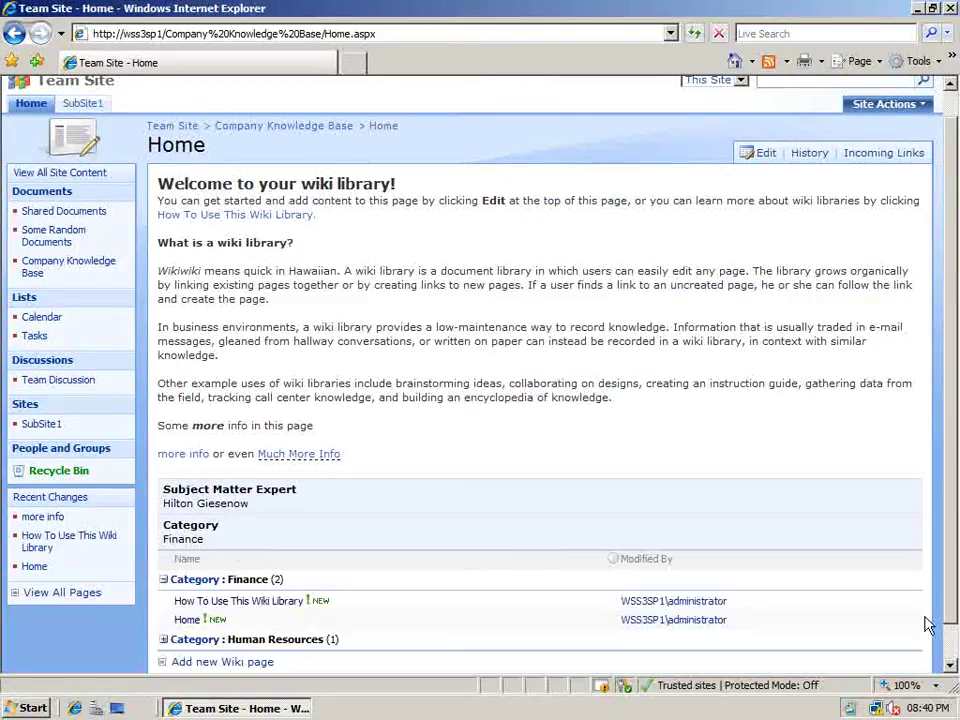
pyautogui.click(953, 662)
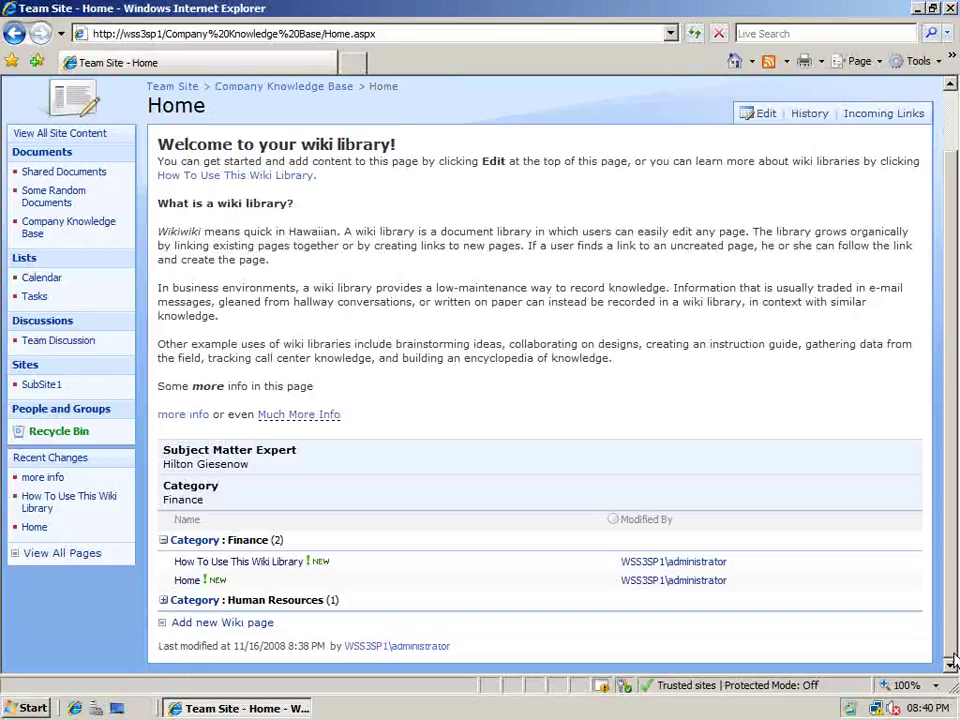
pyautogui.click(165, 600)
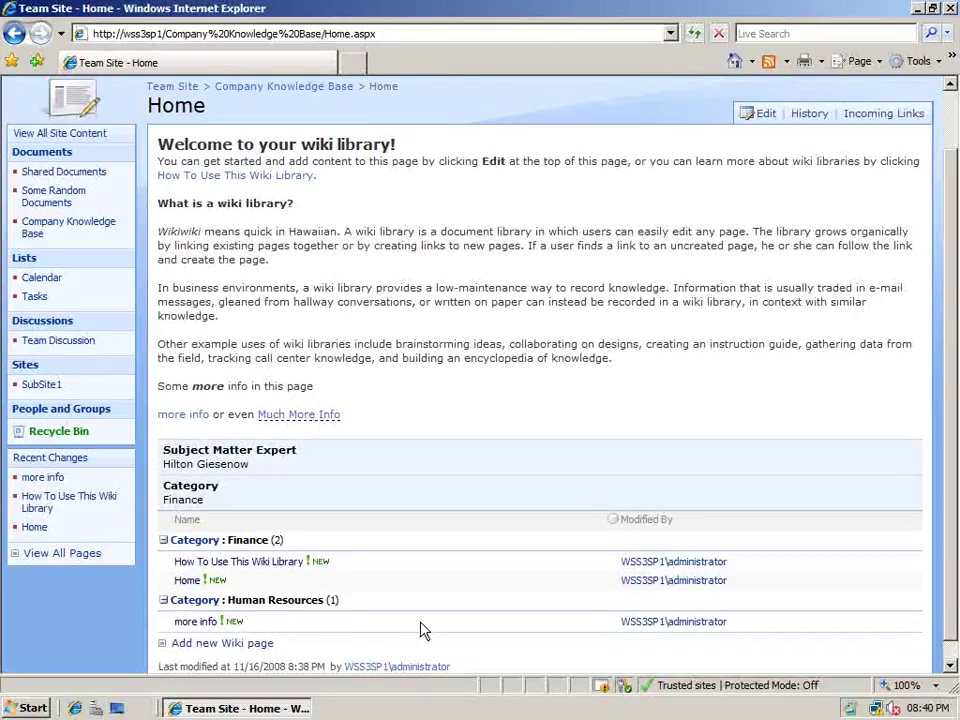